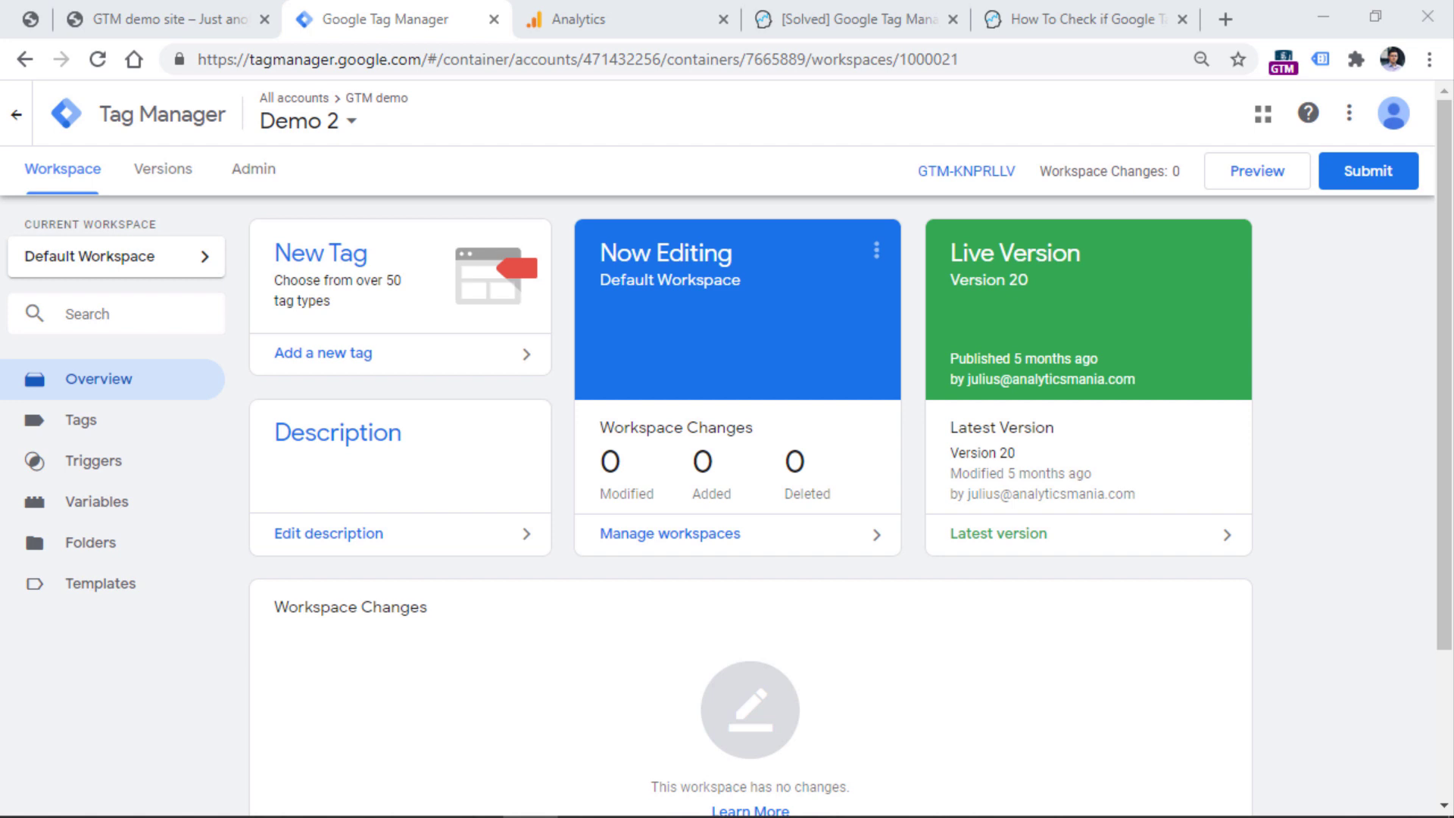
Step: View the Analytics Mania article on checking whether Google Tag Manager is working, and return to the container workspace
{"action": "left_click", "coordinate": [1091, 19]}
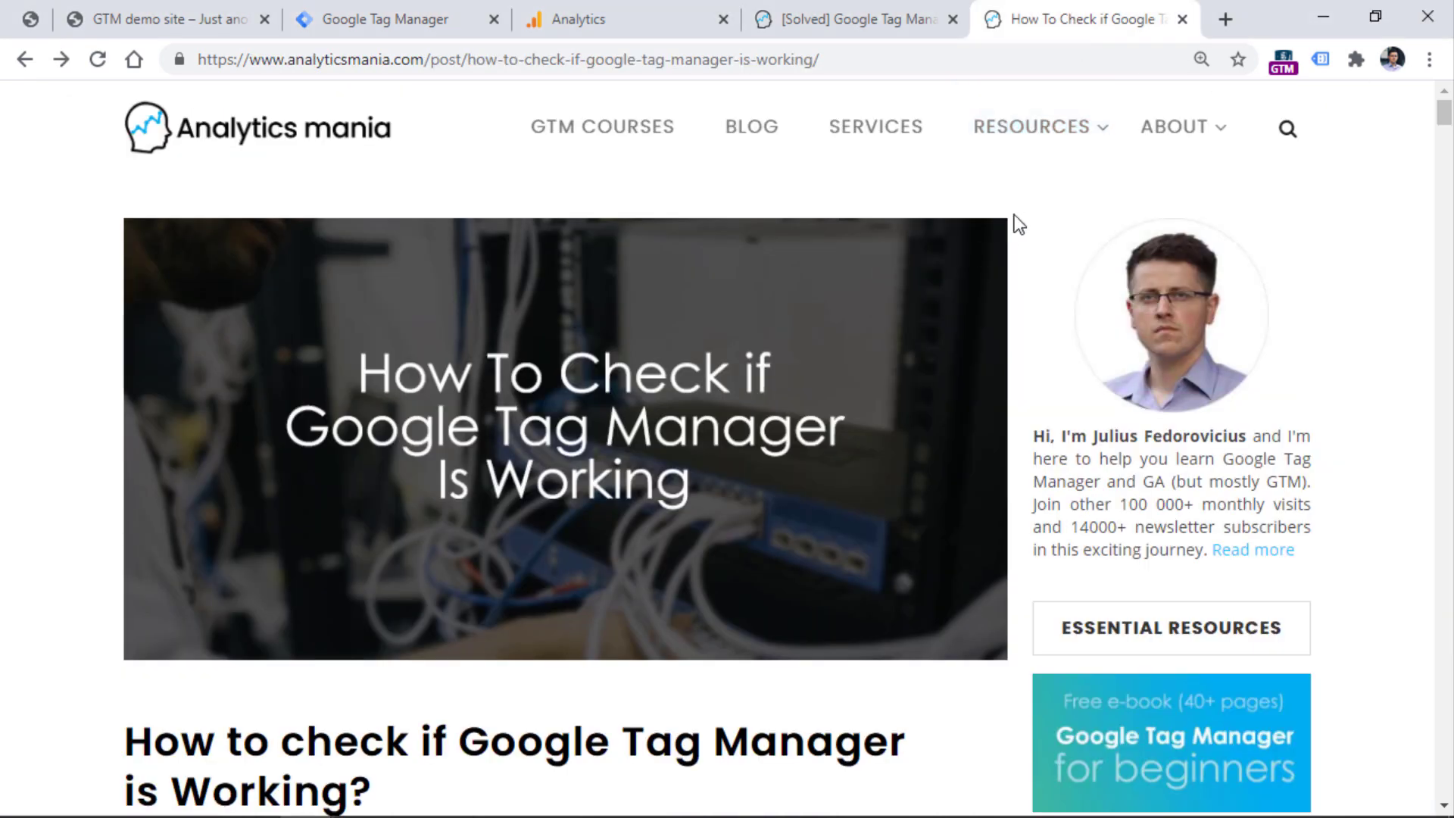
{"action": "key", "text": "ctrl+3"}
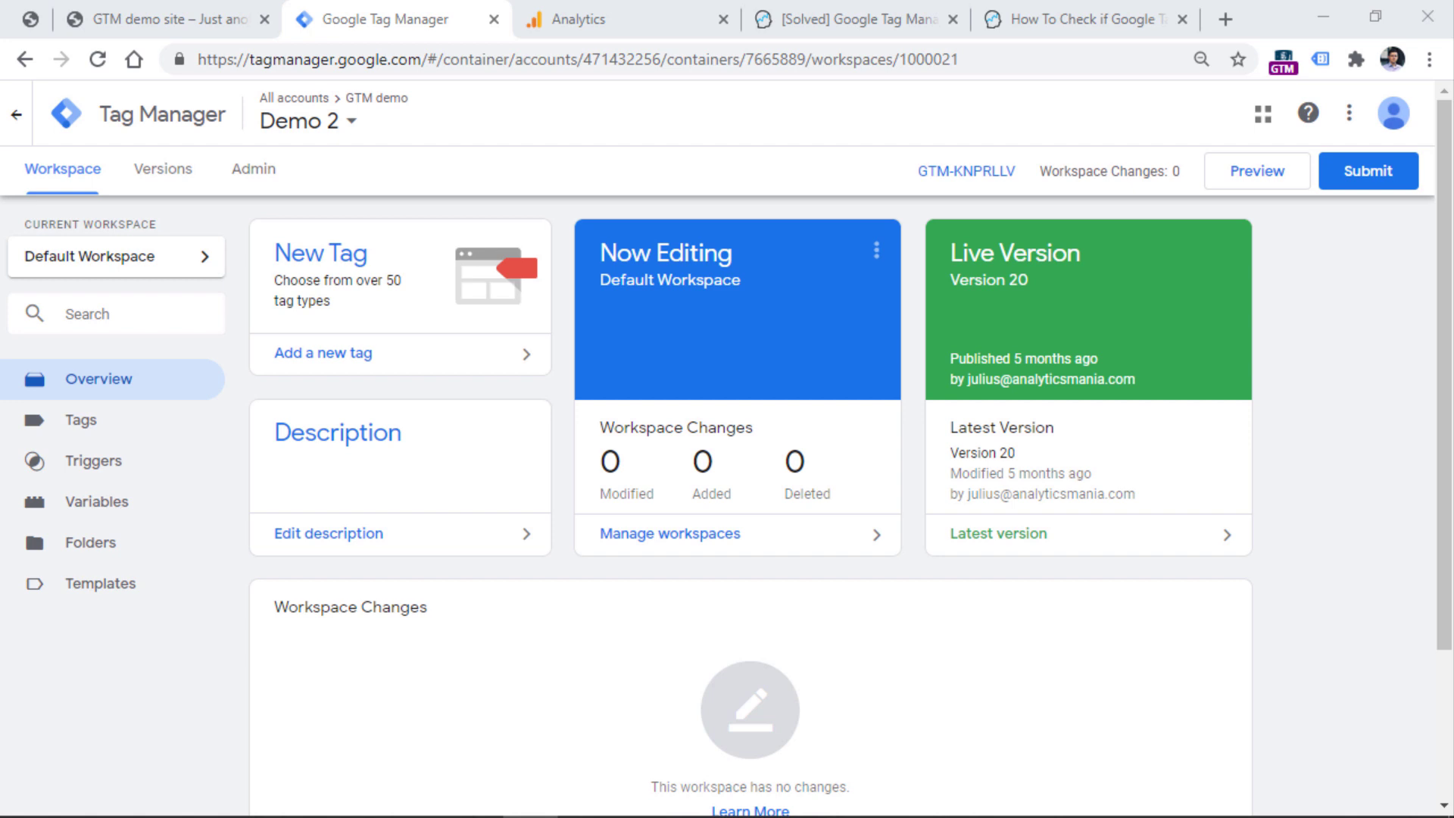
Step: Display the page source of the GTM demo site's home page
{"action": "left_click", "coordinate": [170, 15]}
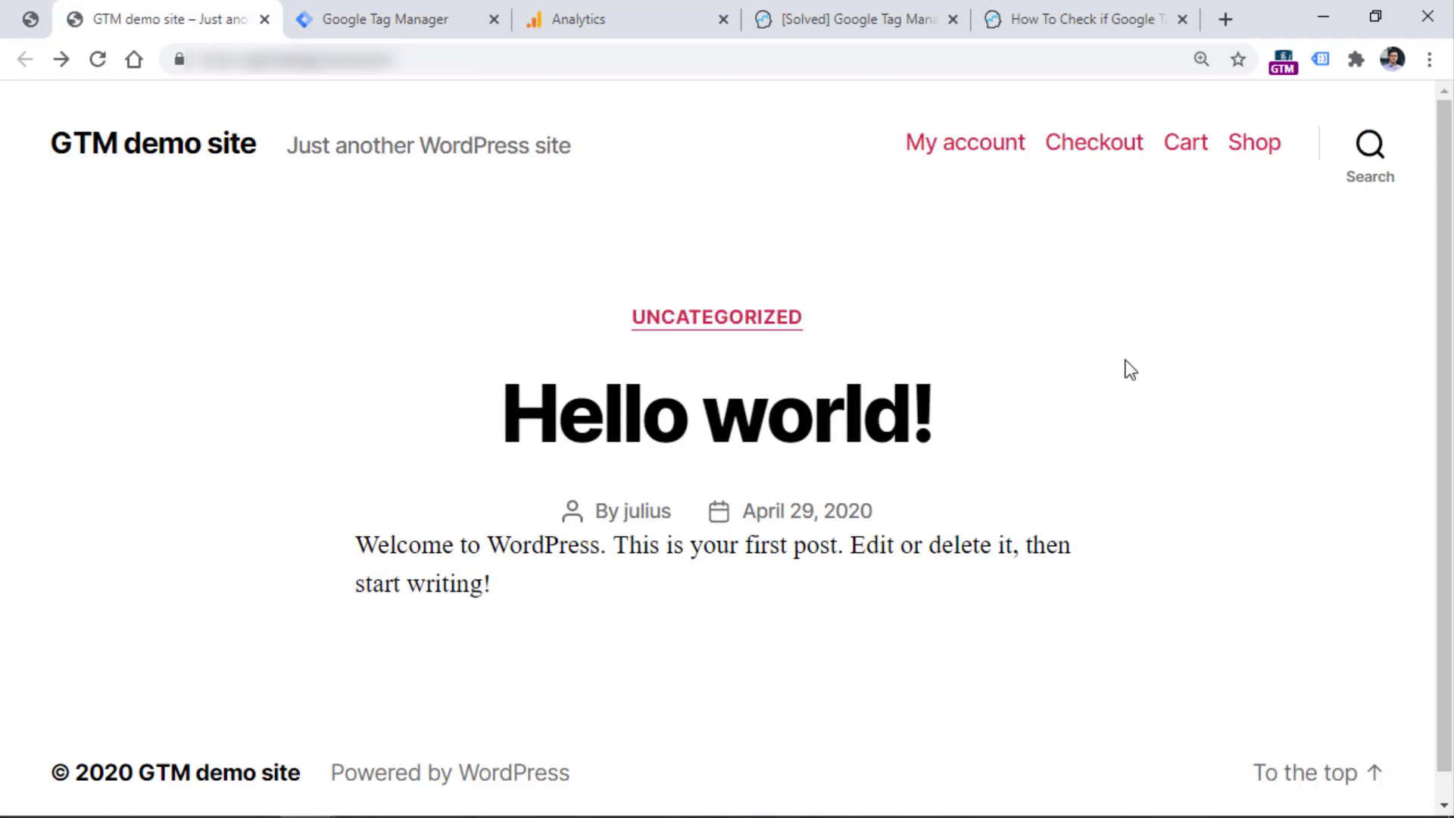
{"action": "right_click", "coordinate": [1065, 285]}
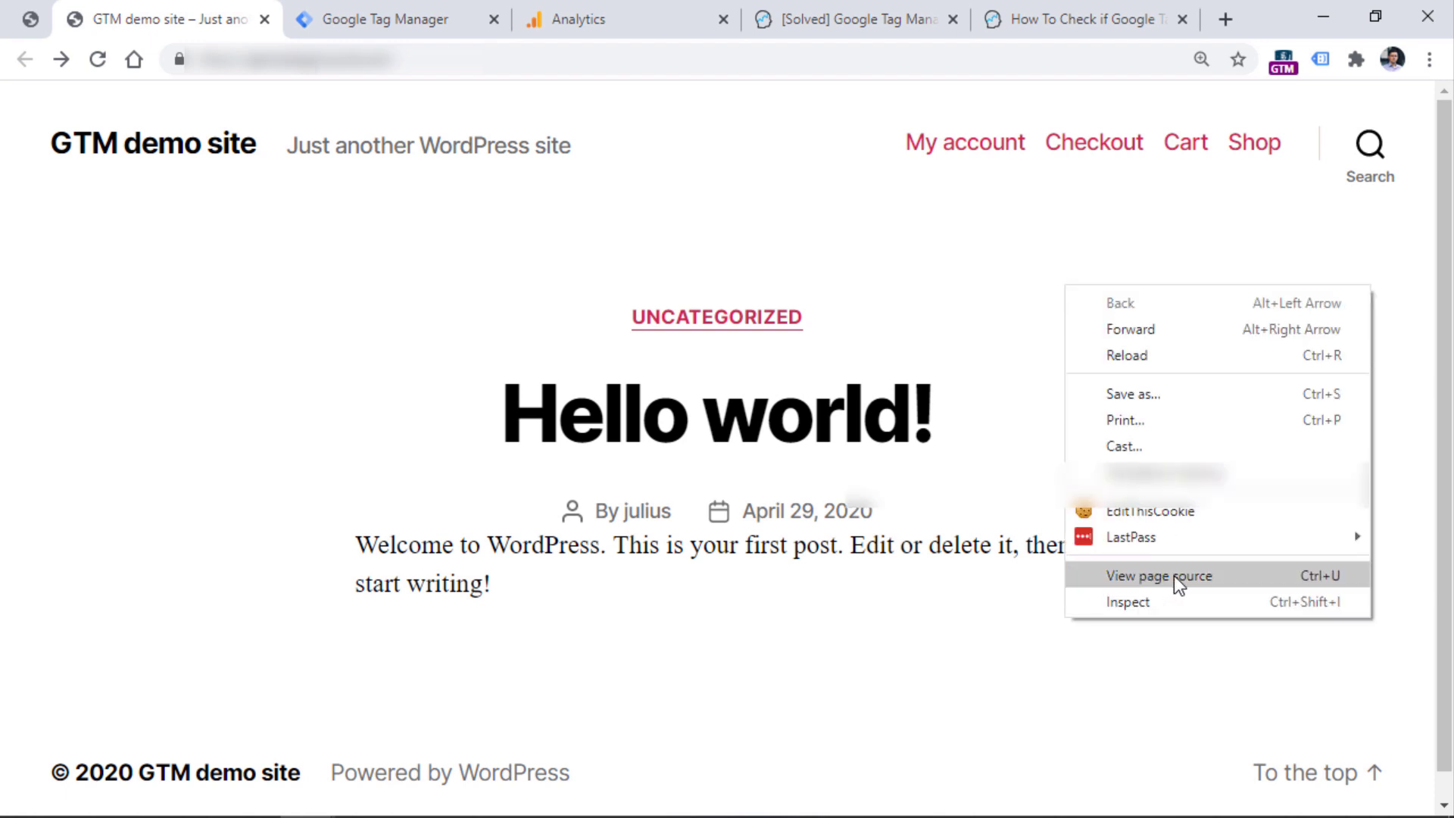
{"action": "left_click", "coordinate": [1155, 577]}
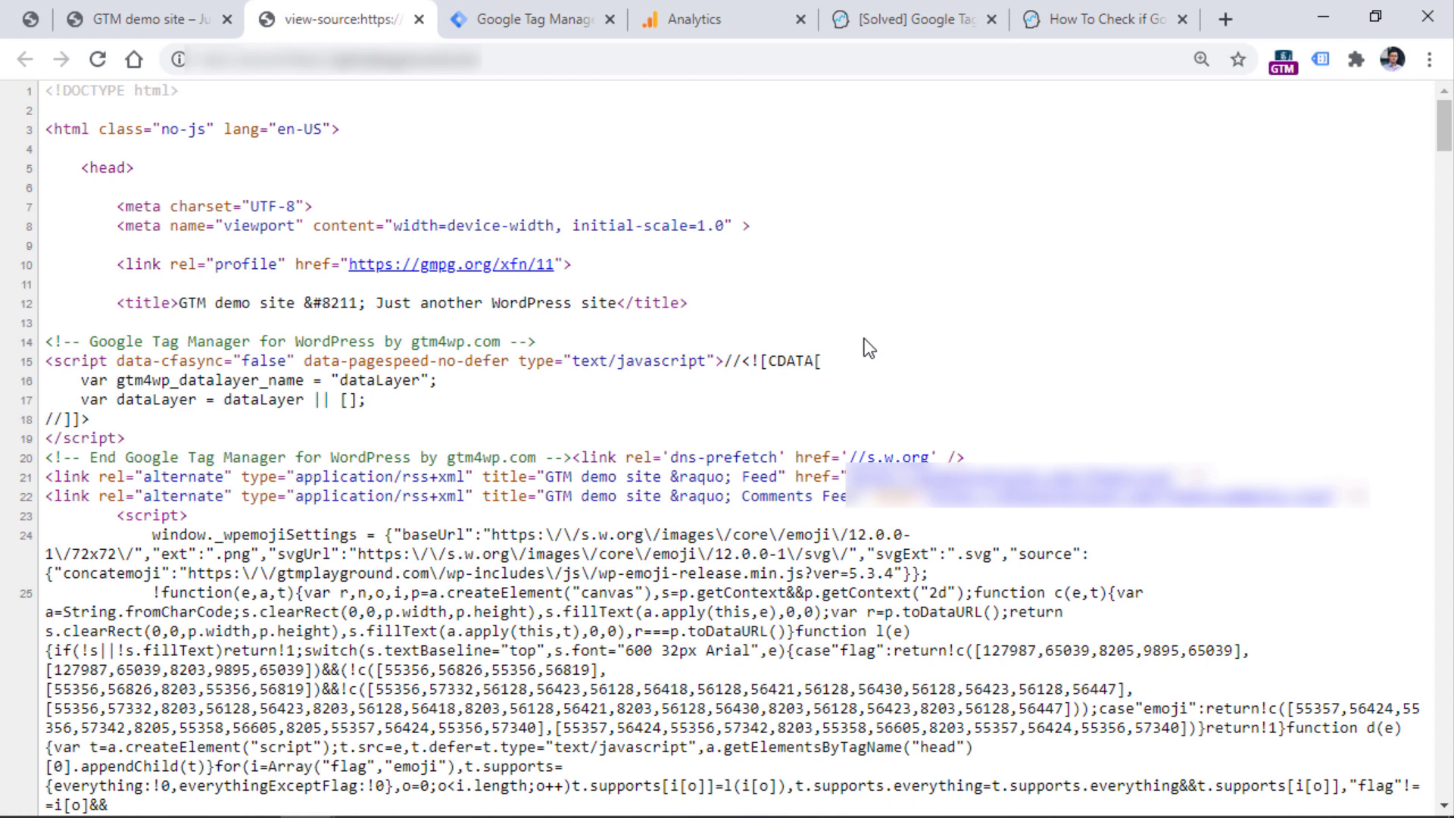
Step: Search the page source for "gtm.js" and highlight the complete Google Tag Manager container script
{"action": "key", "text": "ctrl+f"}
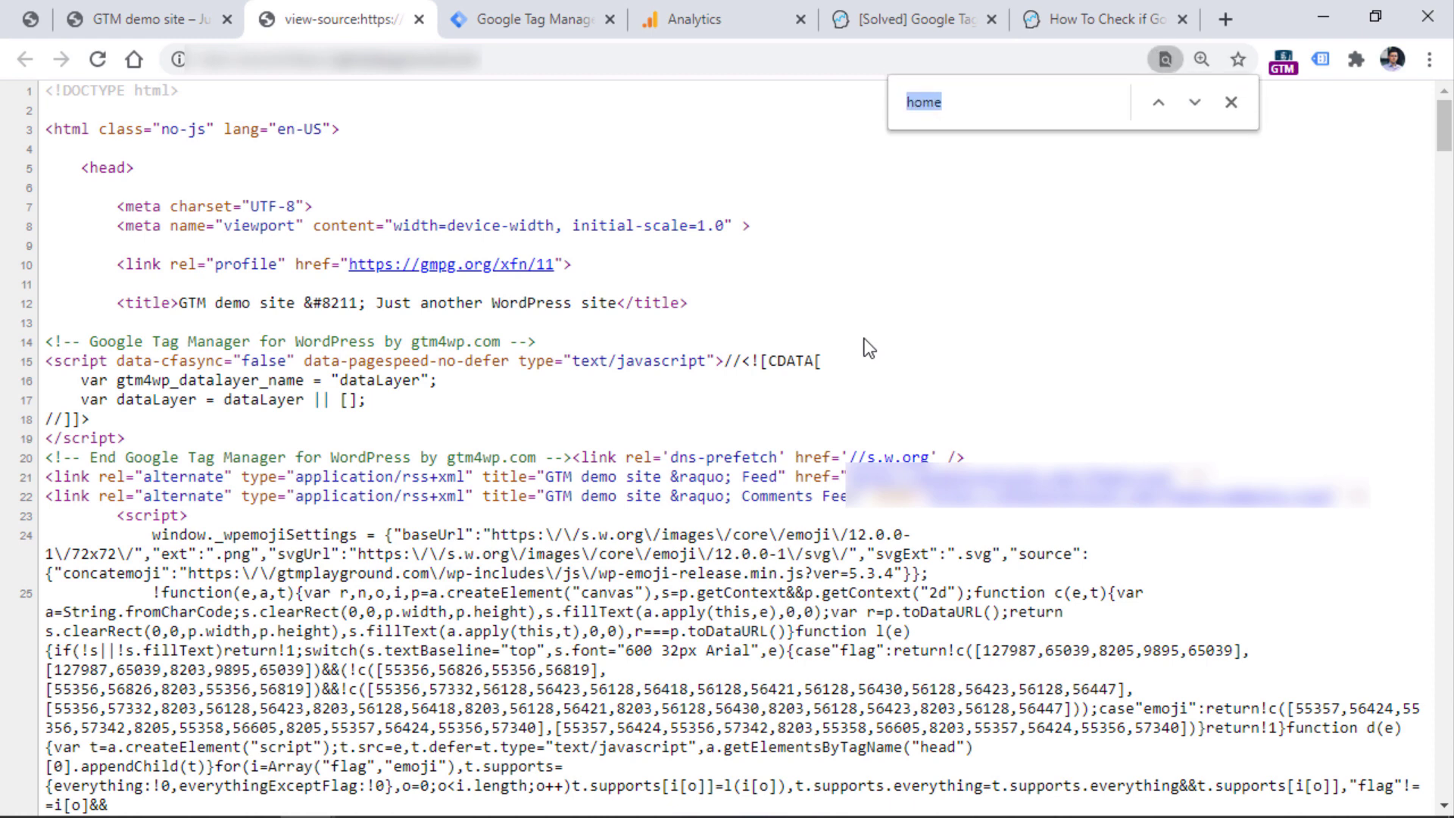
{"action": "type", "text": "gtm."}
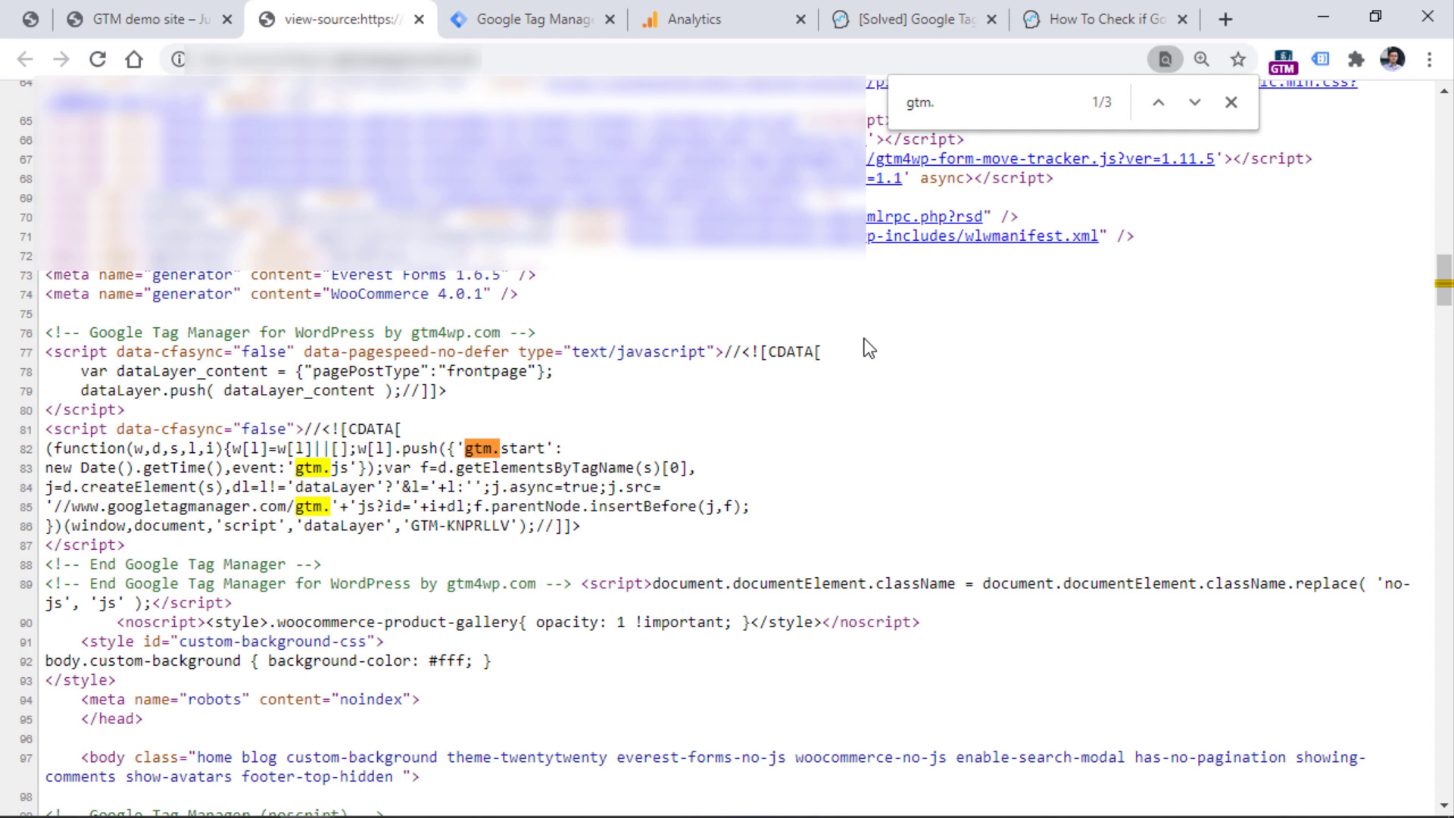
{"action": "type", "text": "js"}
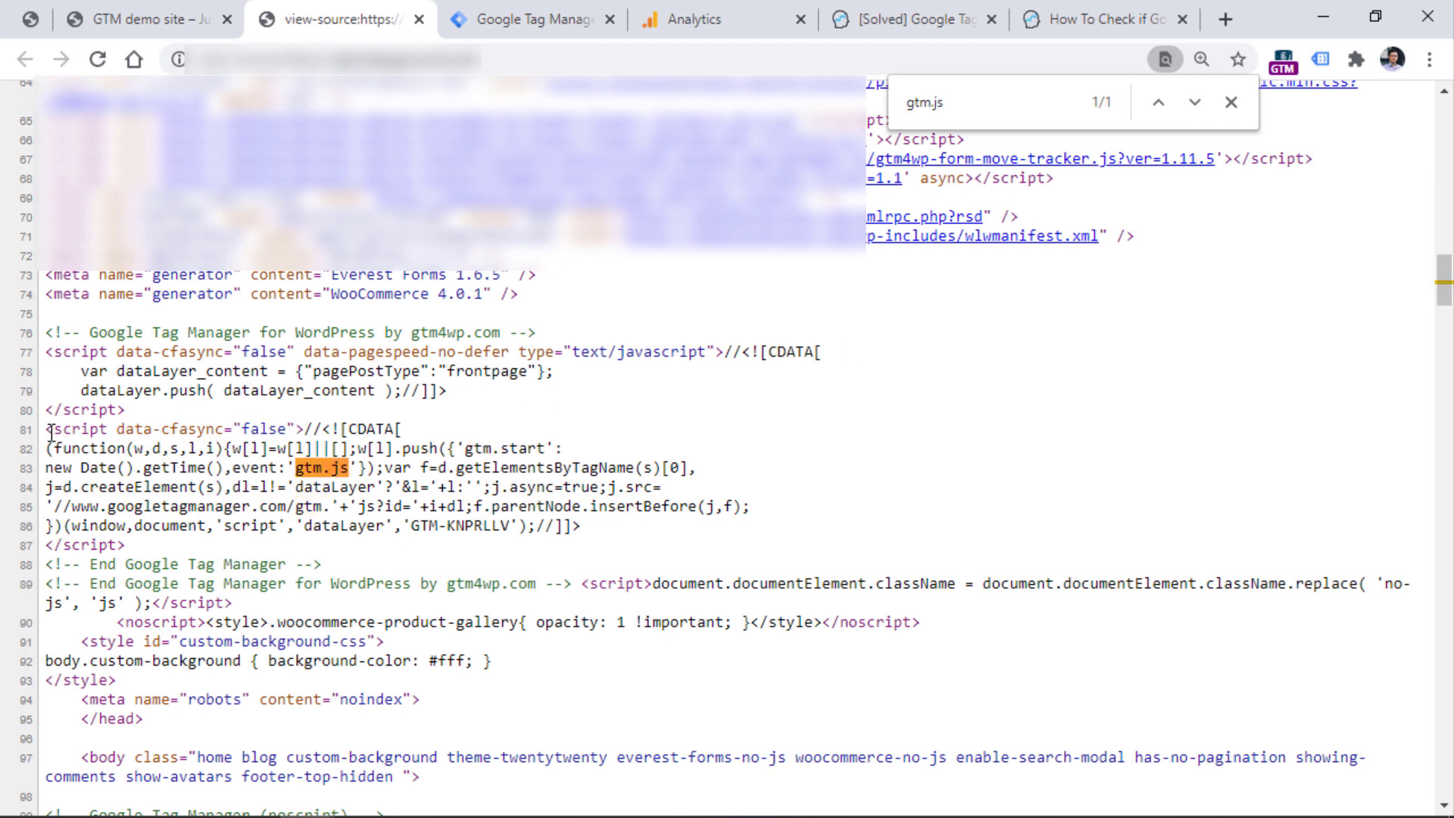
{"action": "left_click_drag", "start_coordinate": [48, 430], "coordinate": [192, 540]}
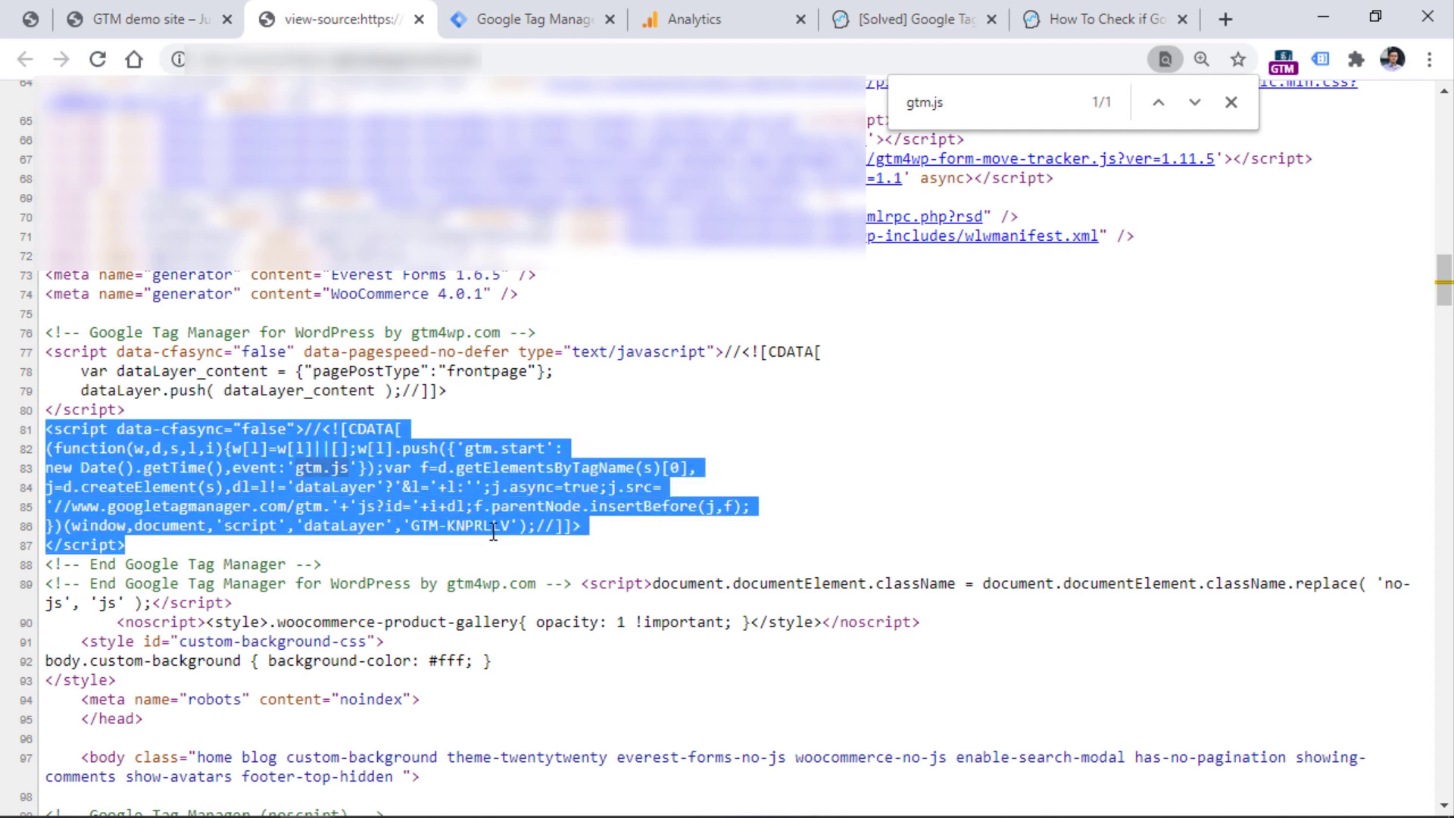
{"action": "left_click", "coordinate": [542, 297]}
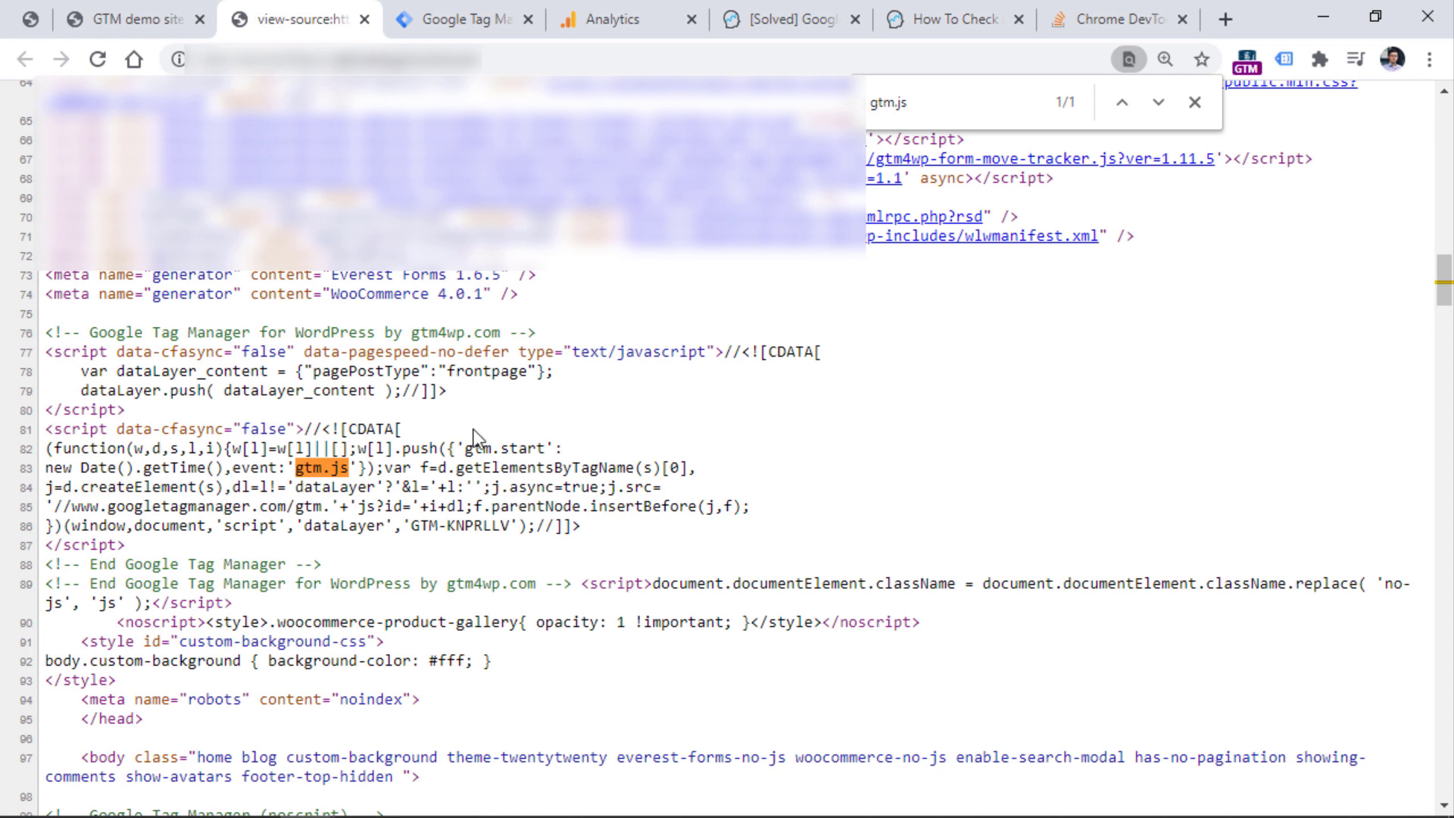
Step: Open the developer tools on the GTM demo site and search all loaded sources for "gtm.js"
{"action": "left_click", "coordinate": [145, 18]}
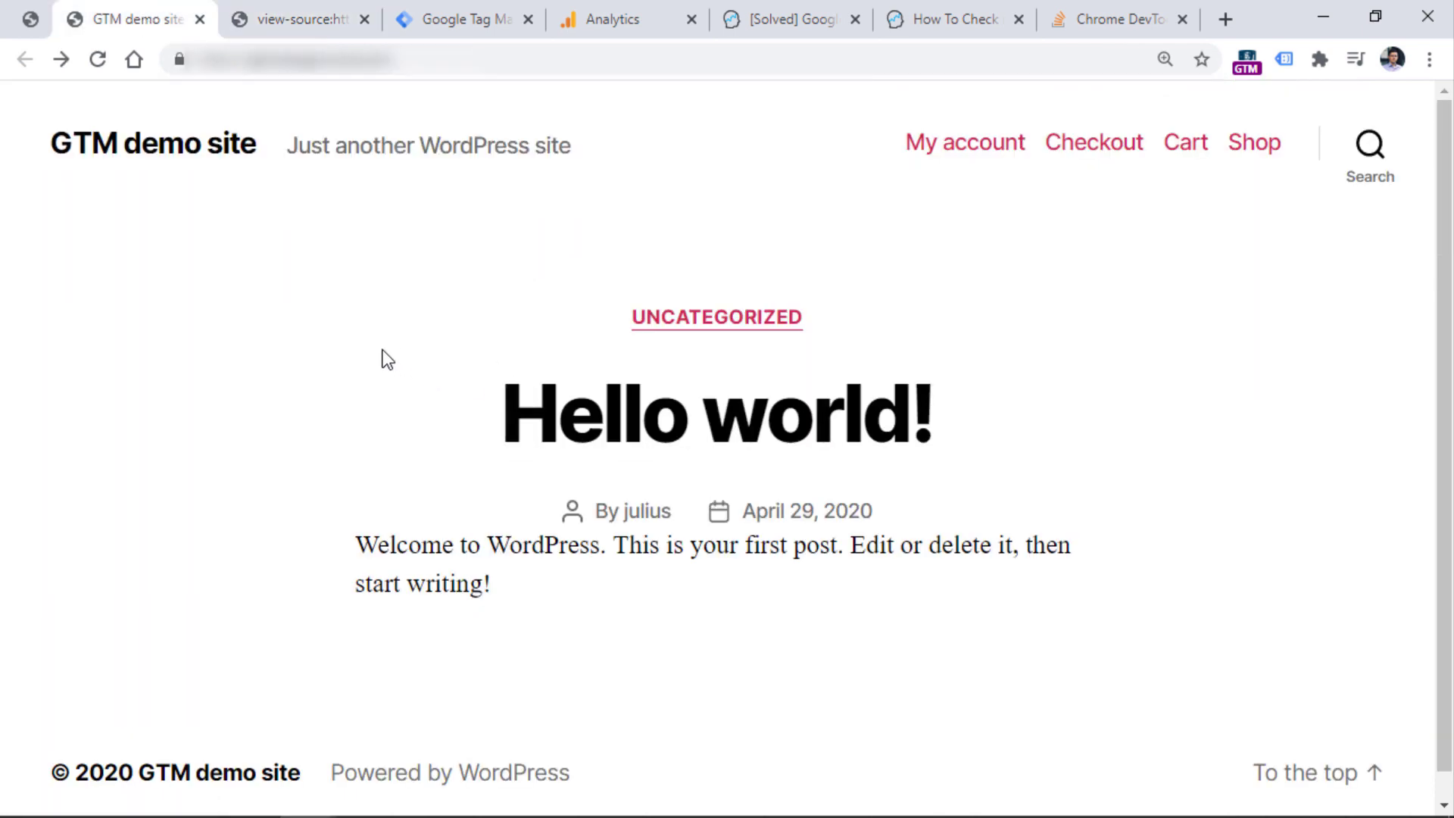
{"action": "left_click", "coordinate": [1429, 59]}
{"action": "mouse_move", "coordinate": [1274, 380]}
{"action": "left_click", "coordinate": [929, 536]}
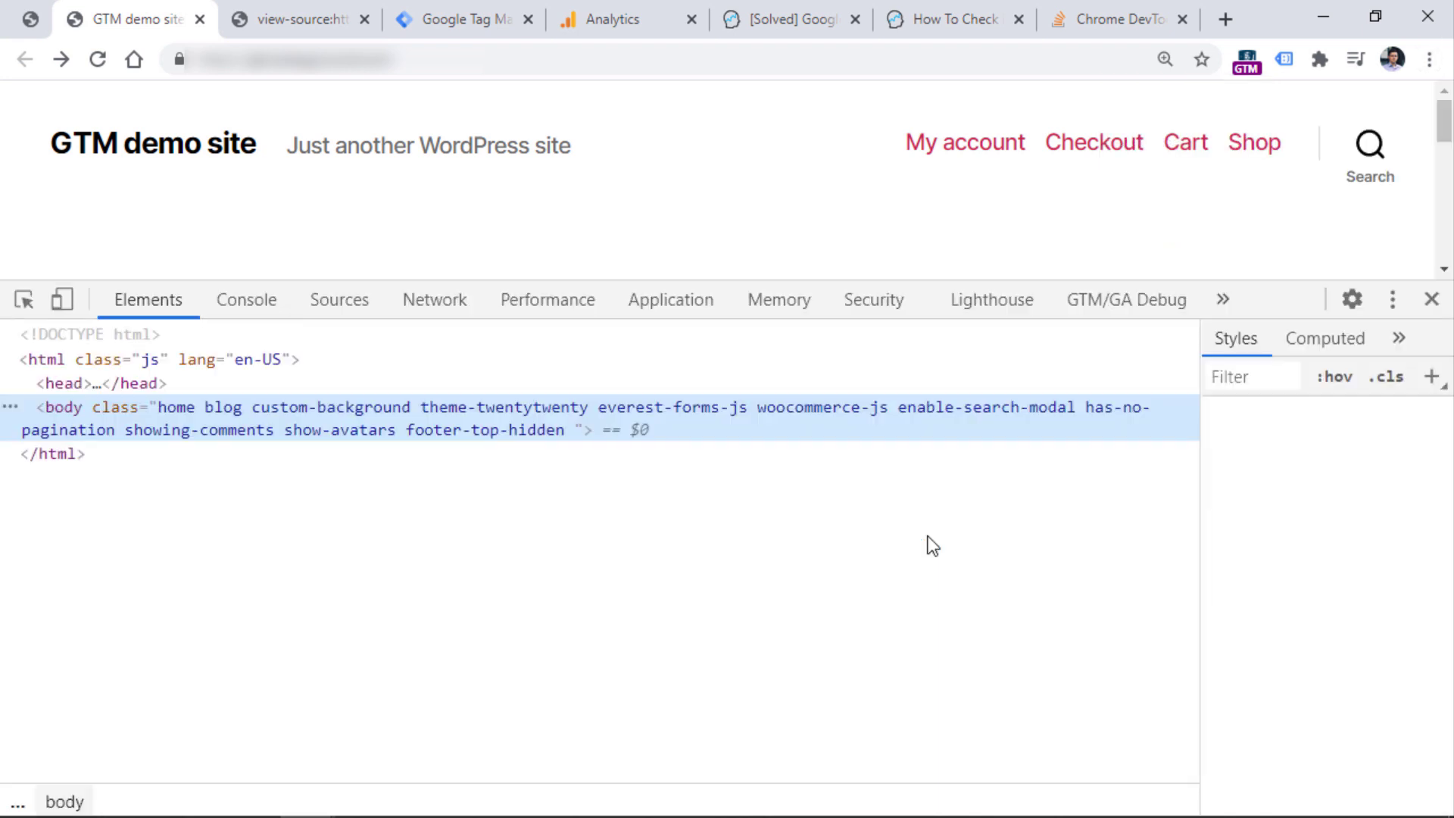
{"action": "left_click", "coordinate": [328, 318]}
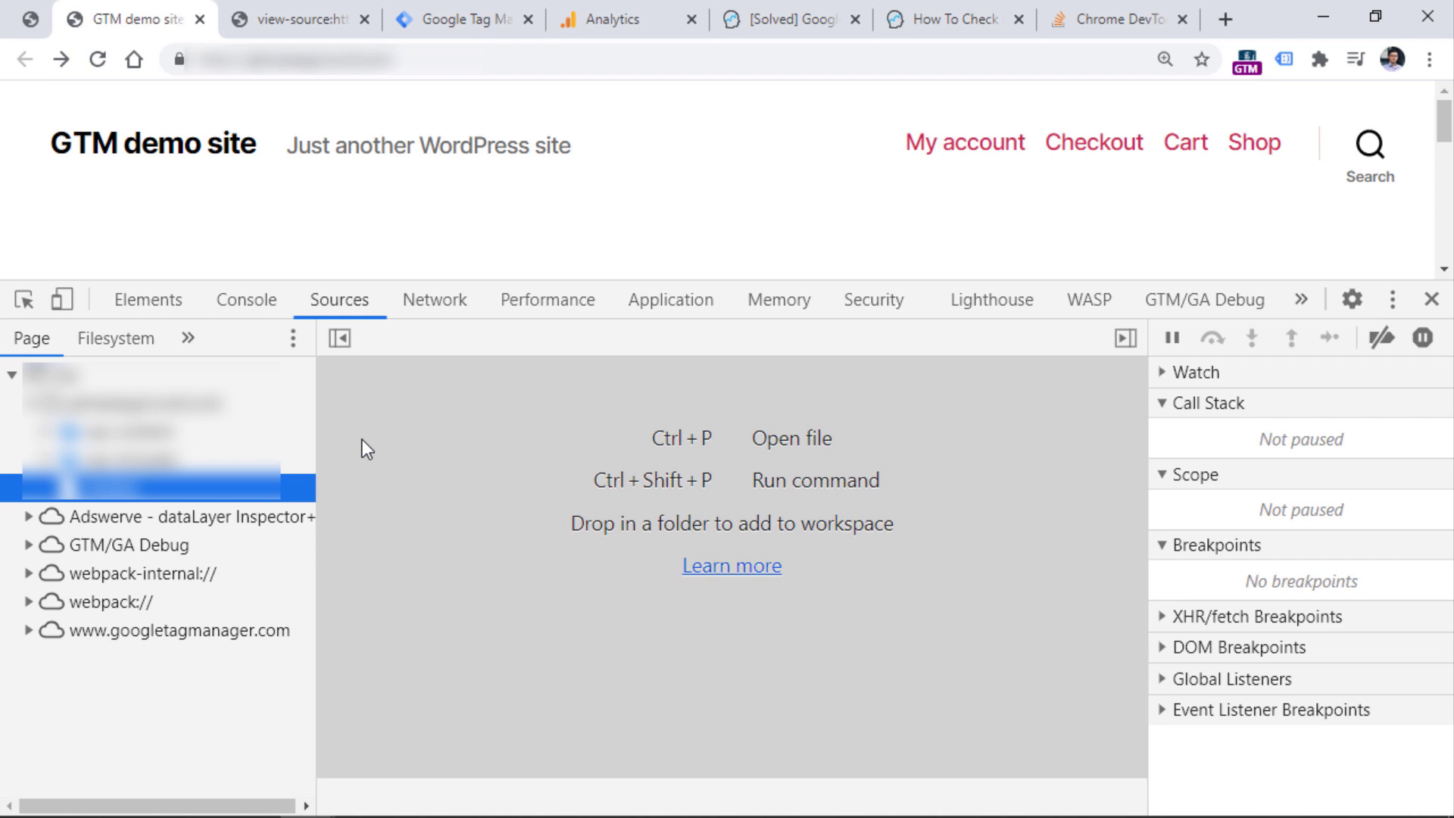
{"action": "key", "text": "ctrl+shift+f"}
{"action": "left_click", "coordinate": [175, 523]}
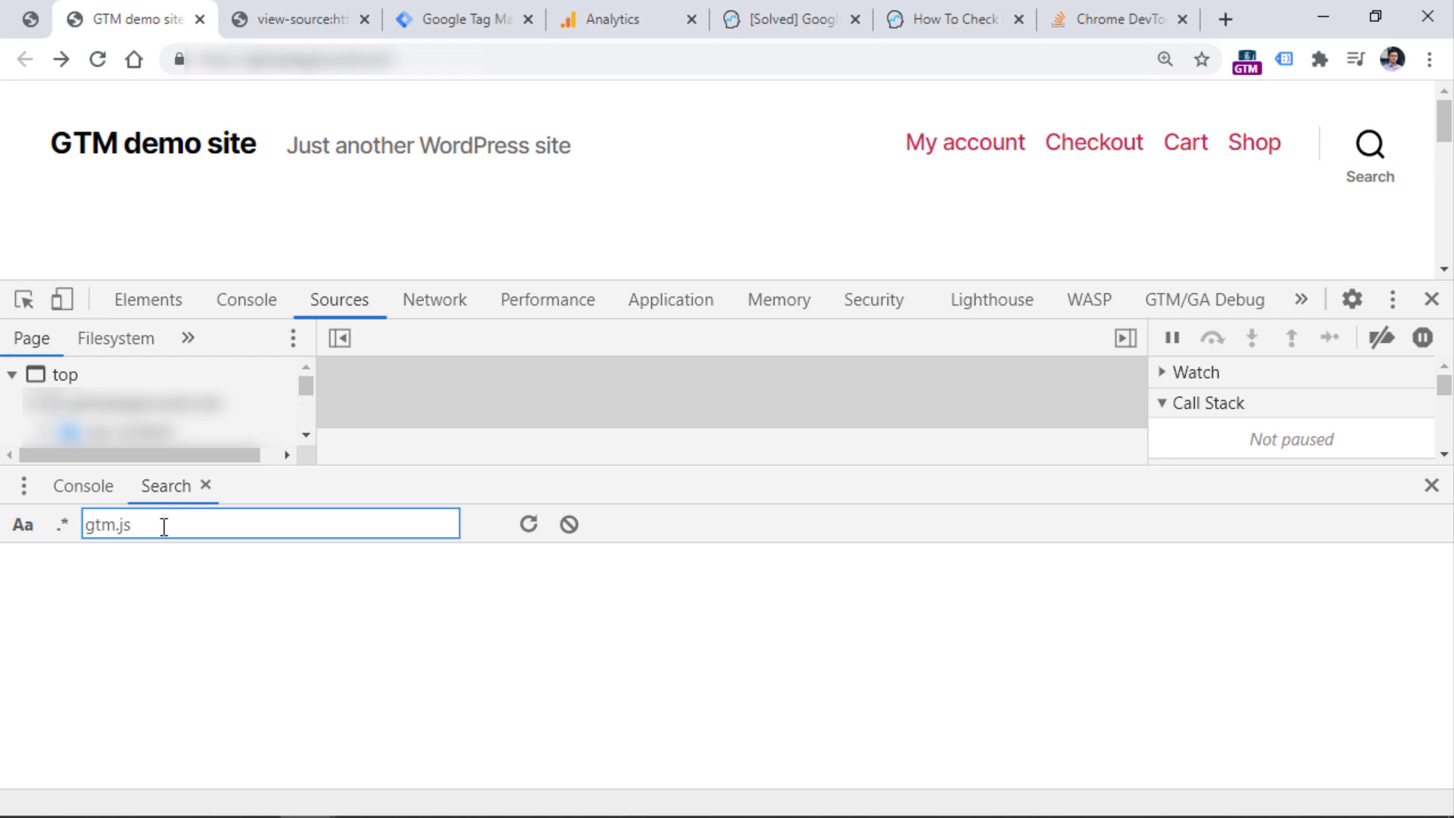
{"action": "key", "text": "Return"}
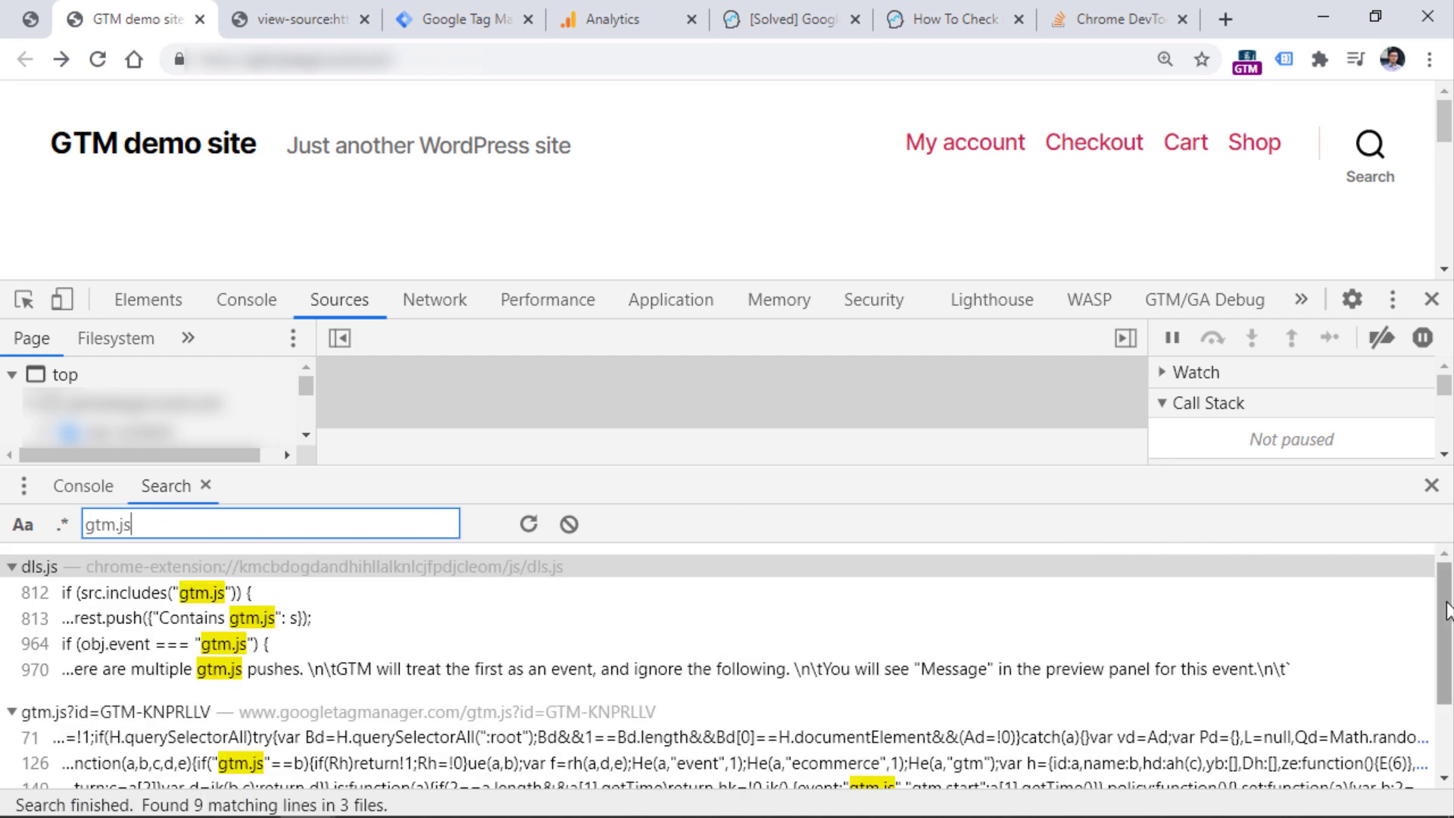
Step: Examine the gtm.js matches in each listed source file, including the line 126 match in the container's file
{"action": "mouse_move", "coordinate": [1447, 602]}
{"action": "left_mouse_down"}
{"action": "mouse_move", "coordinate": [1447, 649]}
{"action": "mouse_move", "coordinate": [1447, 610]}
{"action": "left_mouse_up"}
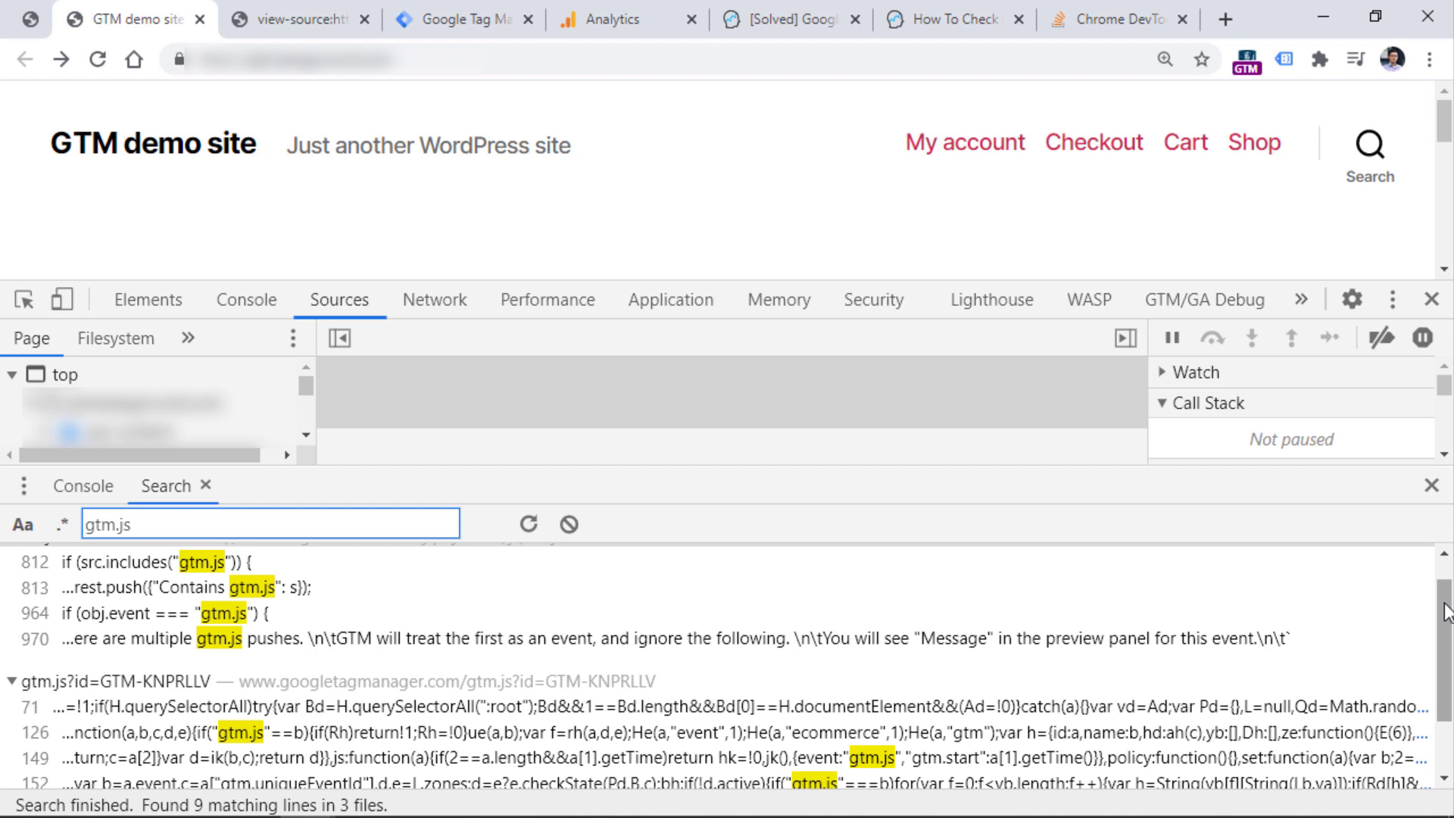
{"action": "scroll", "coordinate": [181, 606], "scroll_direction": "down", "scroll_amount": 1}
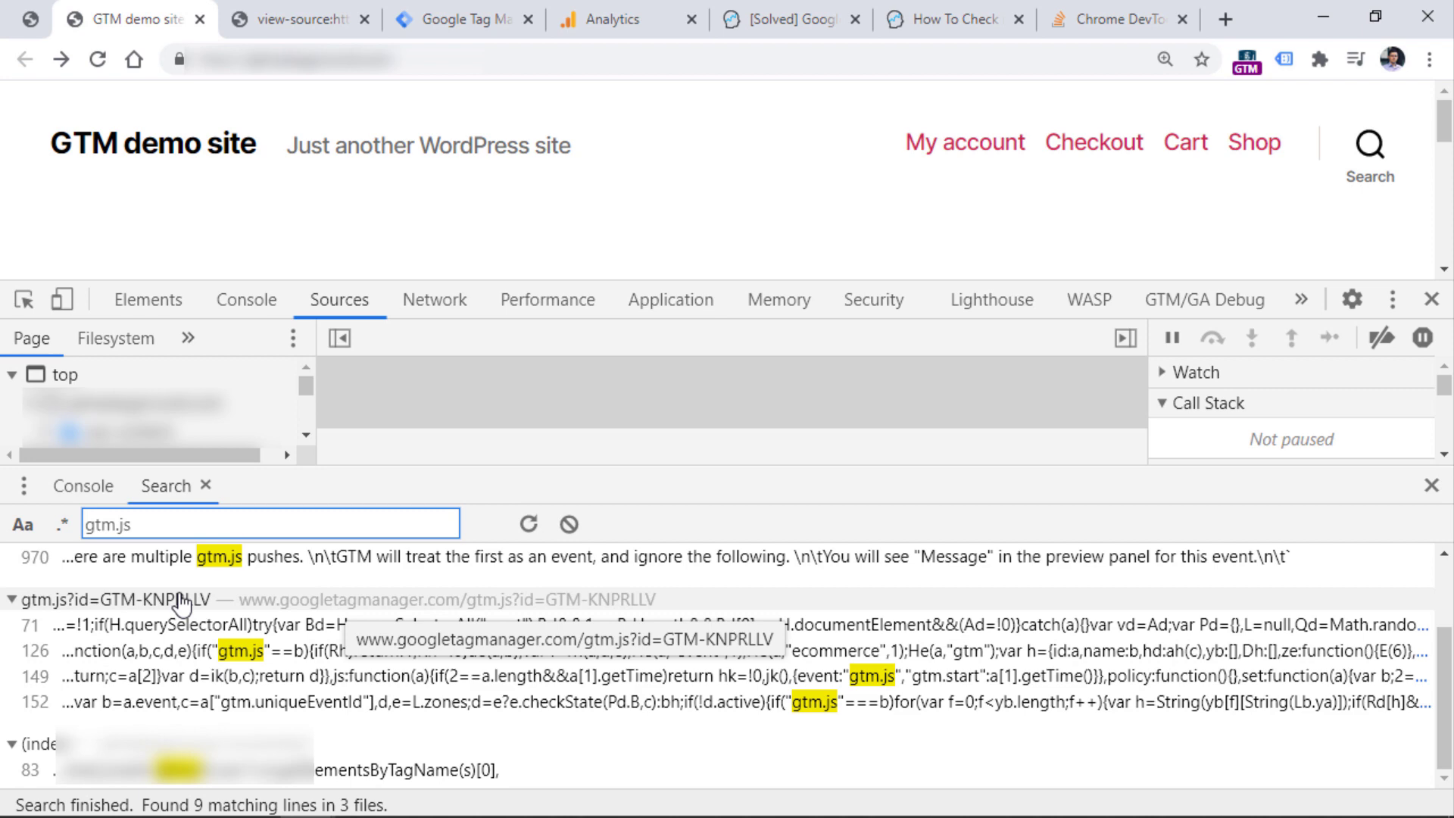
{"action": "left_click", "coordinate": [271, 651]}
{"action": "scroll", "coordinate": [338, 686], "scroll_direction": "up", "scroll_amount": 1}
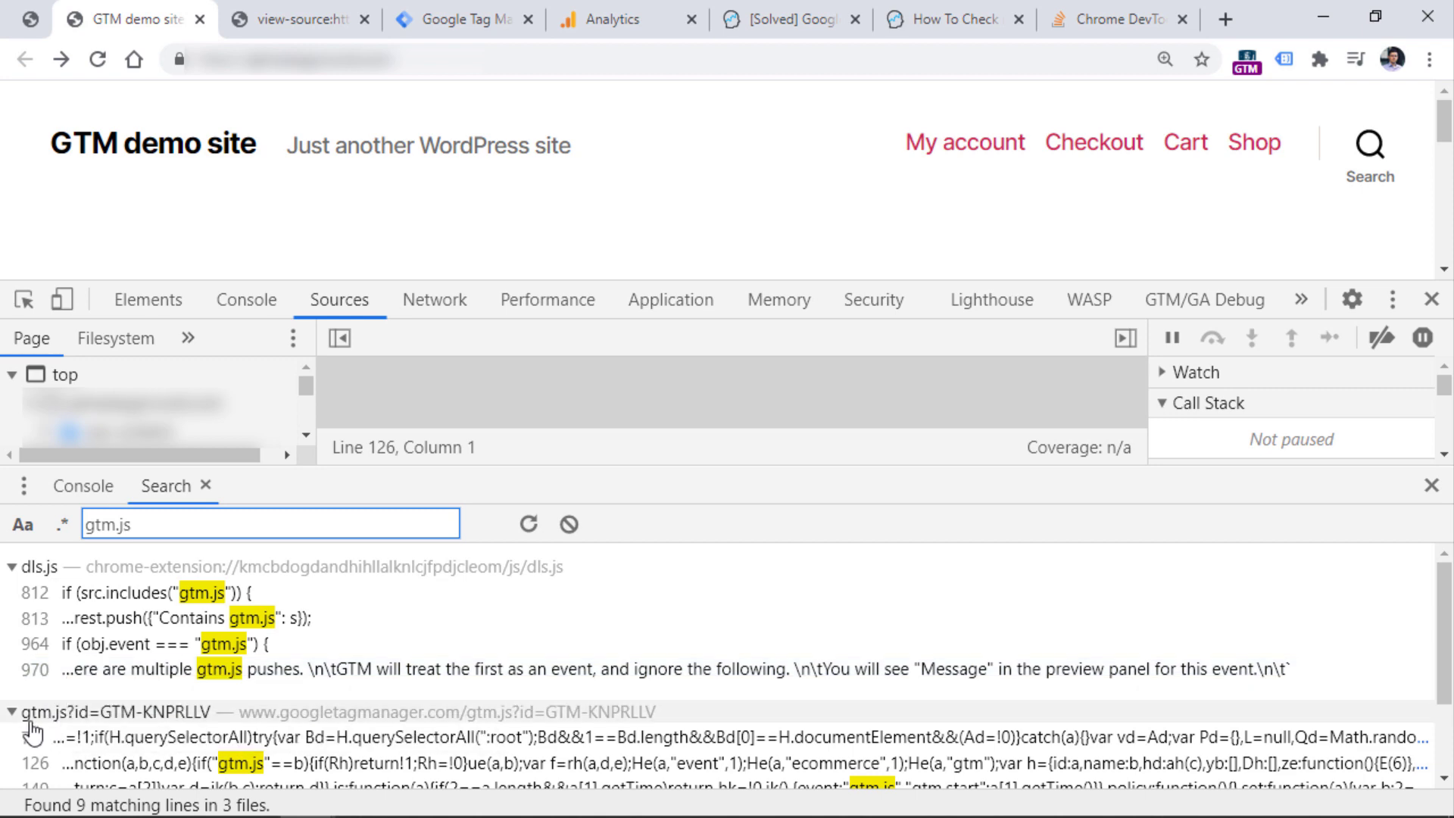
{"action": "scroll", "coordinate": [106, 727], "scroll_direction": "down", "scroll_amount": 1}
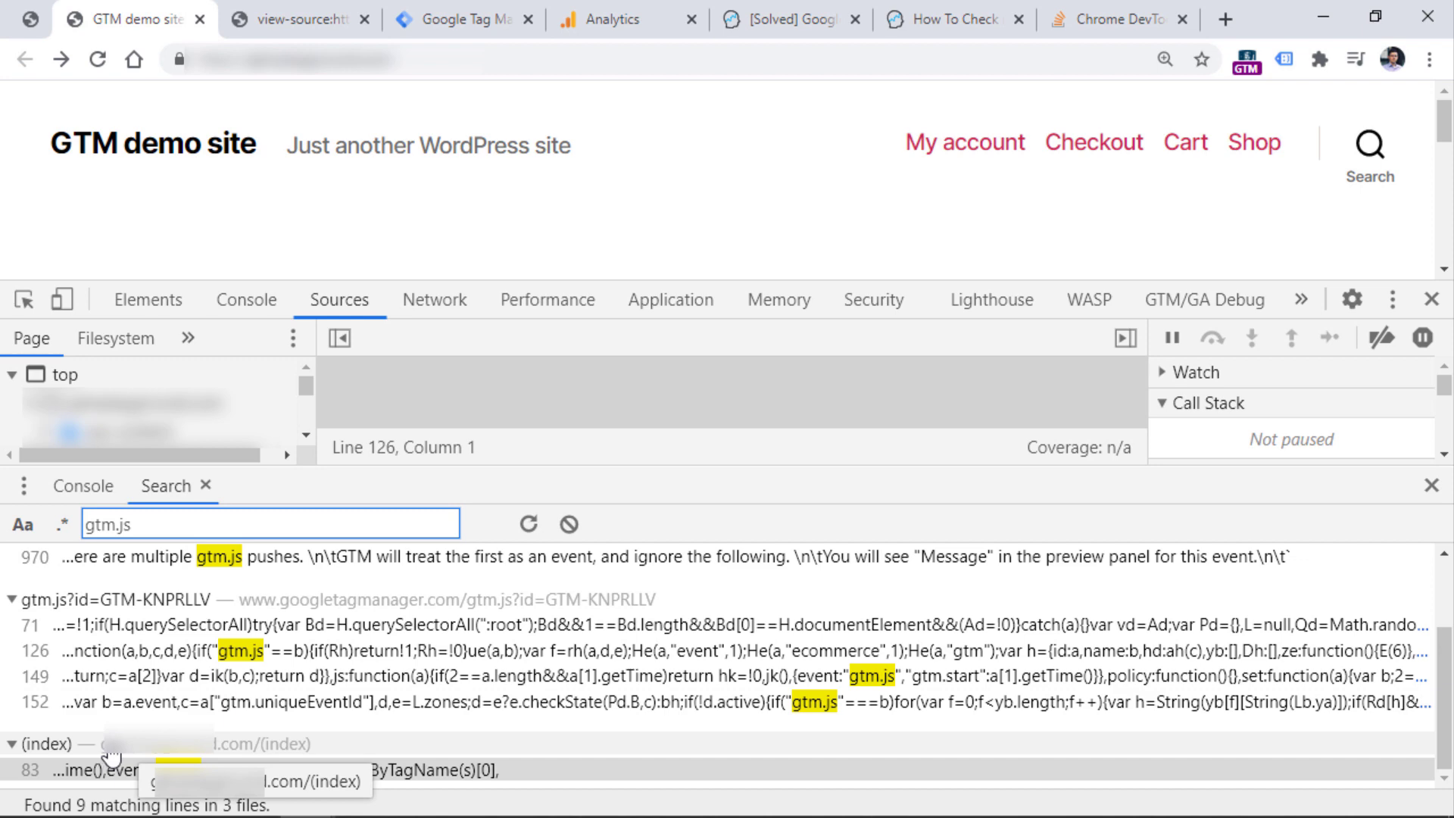
{"action": "scroll", "coordinate": [110, 750], "scroll_direction": "up", "scroll_amount": 1}
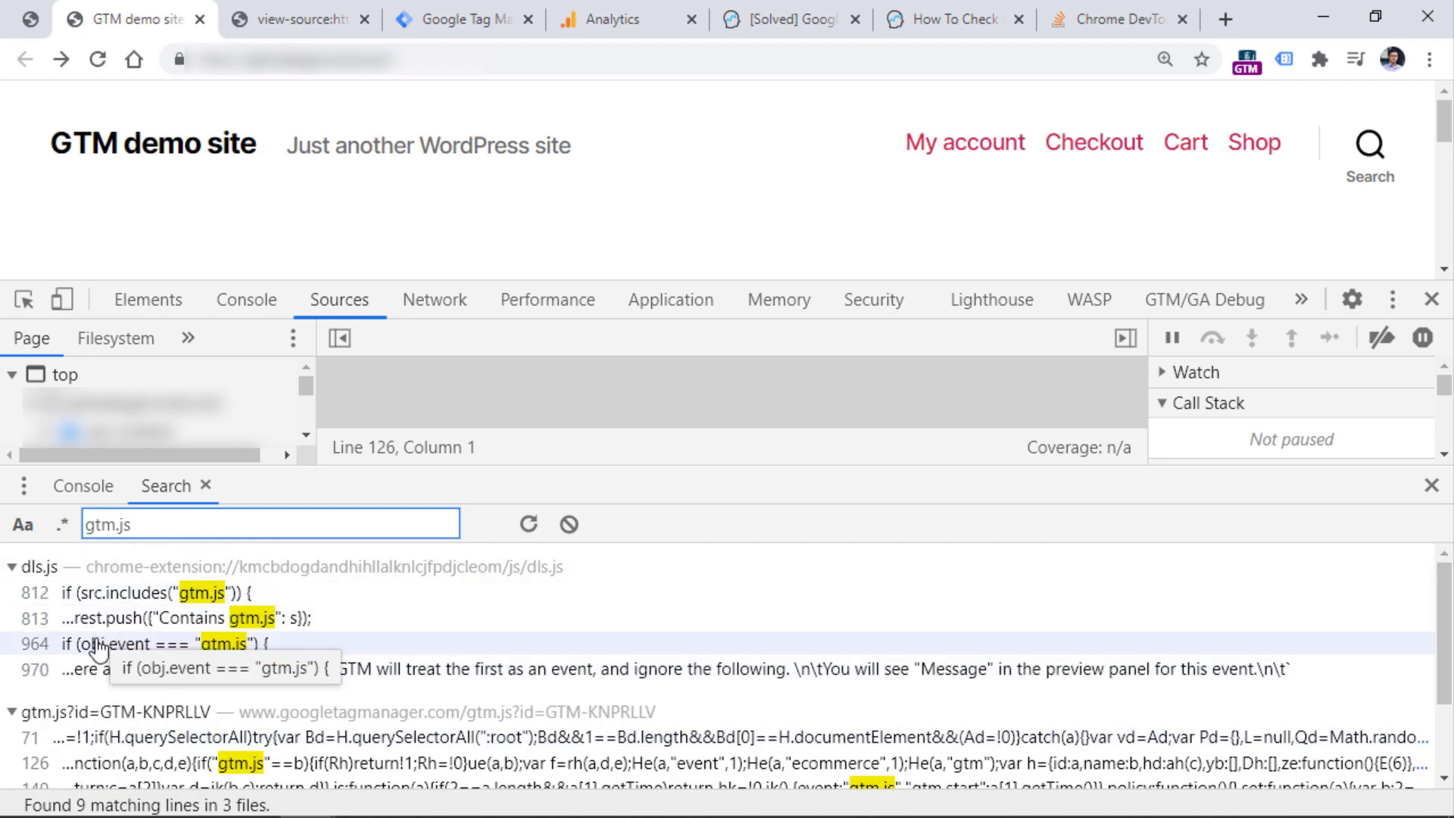
{"action": "scroll", "coordinate": [98, 649], "scroll_direction": "down", "scroll_amount": 1}
Step: Open the gtm.js match in the page's (index) source and highlight the container snippet, closing the search results
{"action": "left_click", "coordinate": [173, 771]}
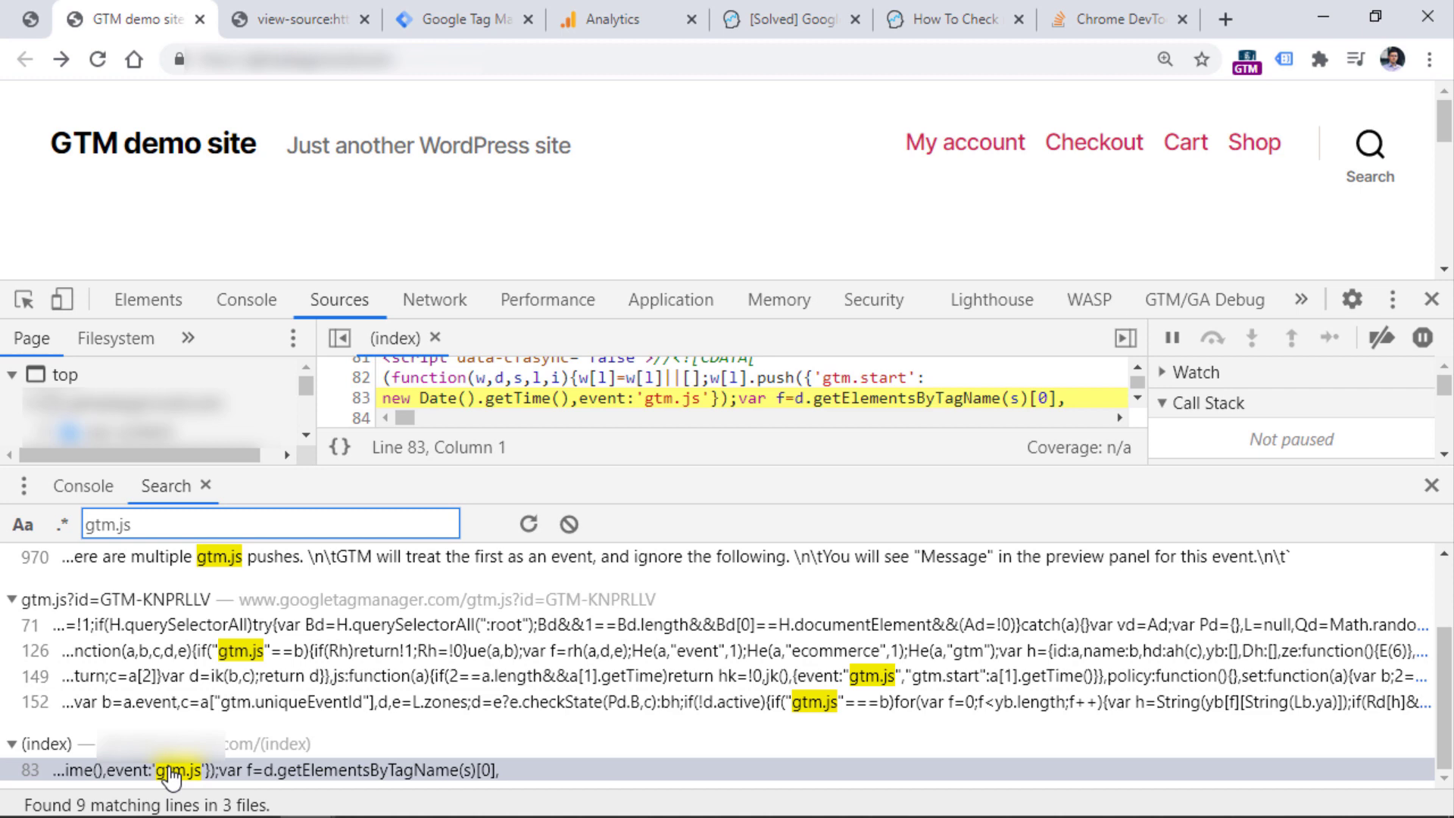
{"action": "left_click", "coordinate": [1431, 486]}
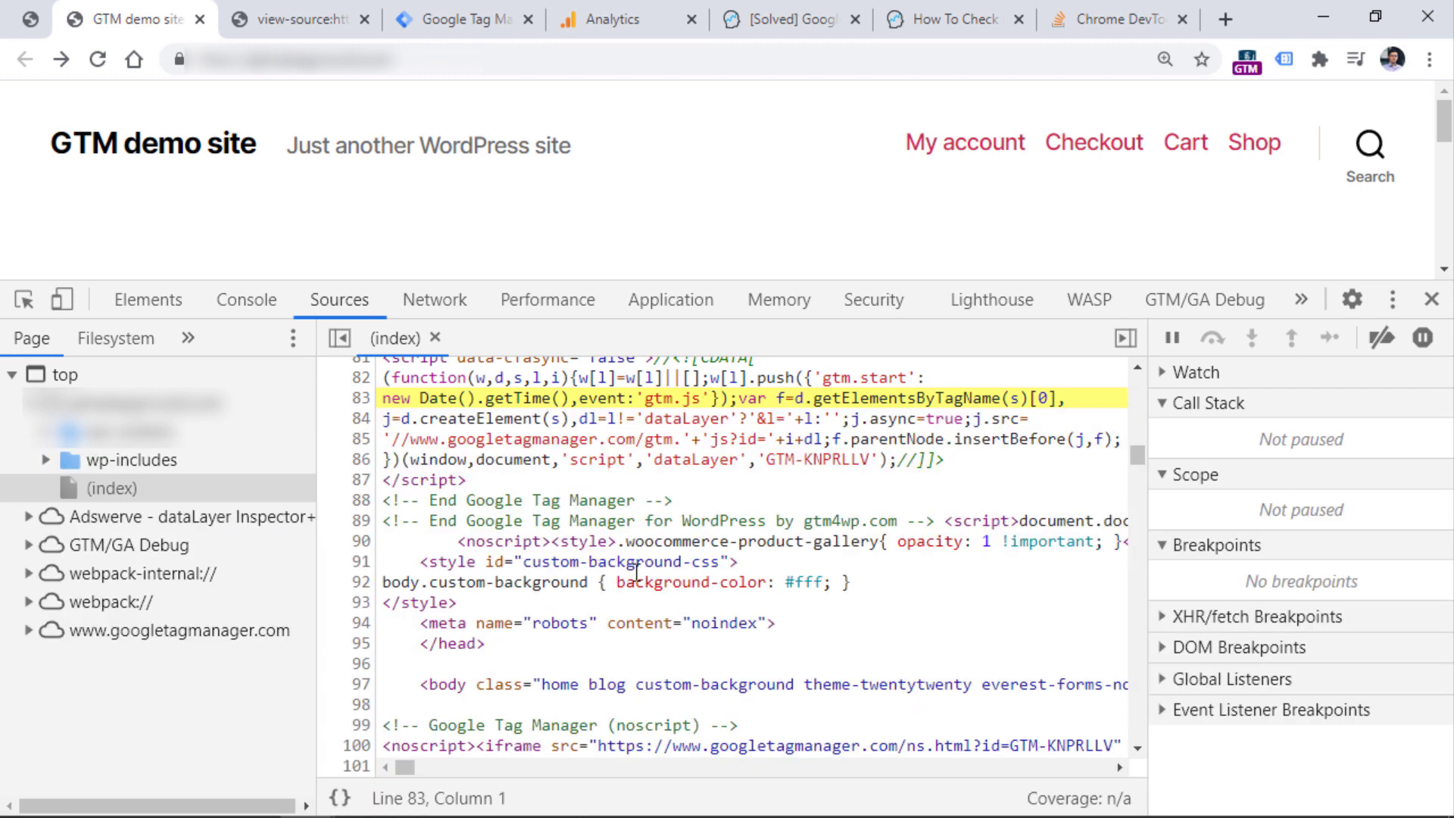
{"action": "left_click_drag", "start_coordinate": [1138, 455], "coordinate": [1138, 455]}
{"action": "left_click_drag", "start_coordinate": [470, 560], "coordinate": [381, 440]}
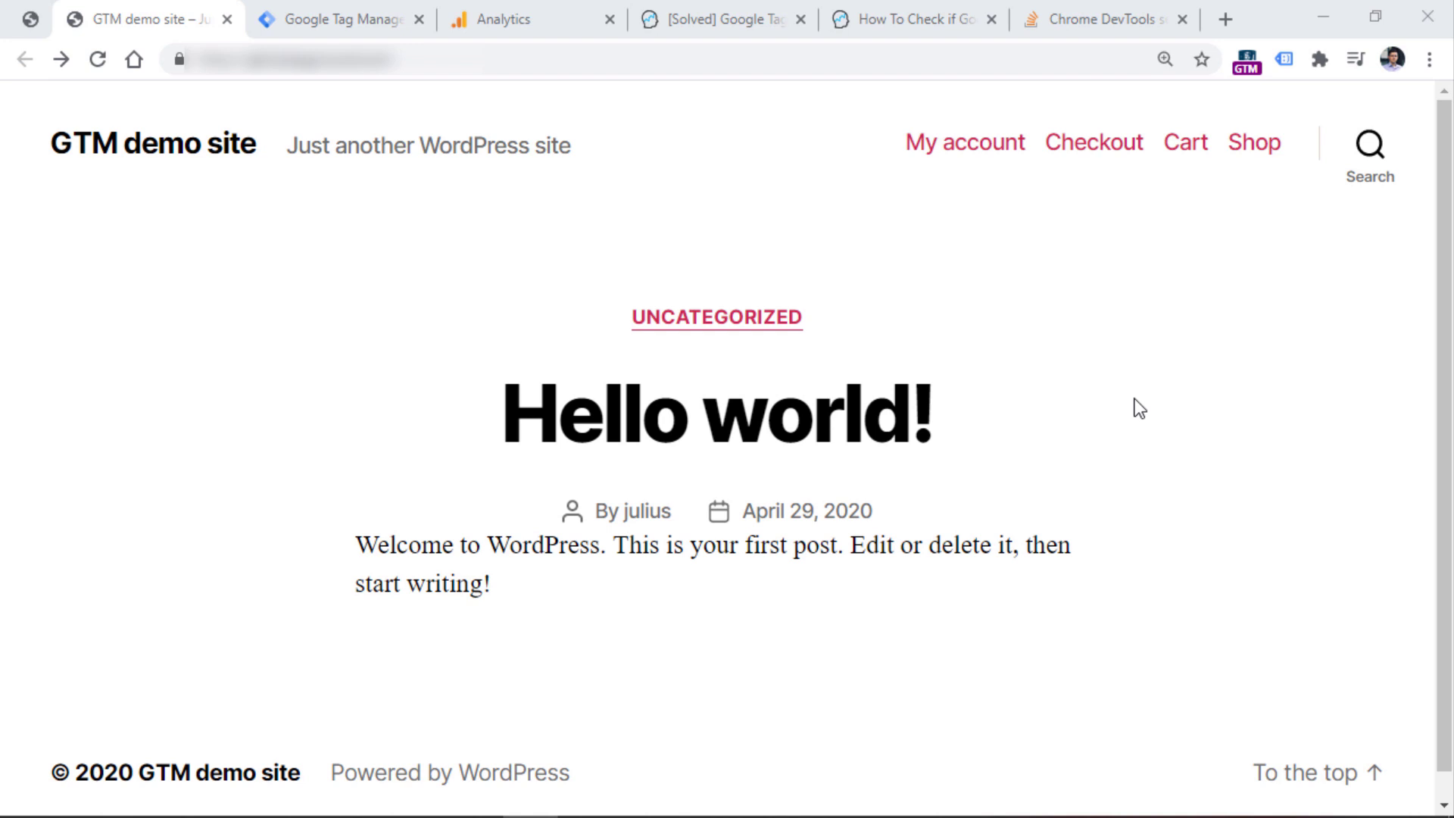
Step: Start preview mode for the Default Workspace and load it on the GTM demo site, enlarging the debug pane
{"action": "left_click", "coordinate": [342, 19]}
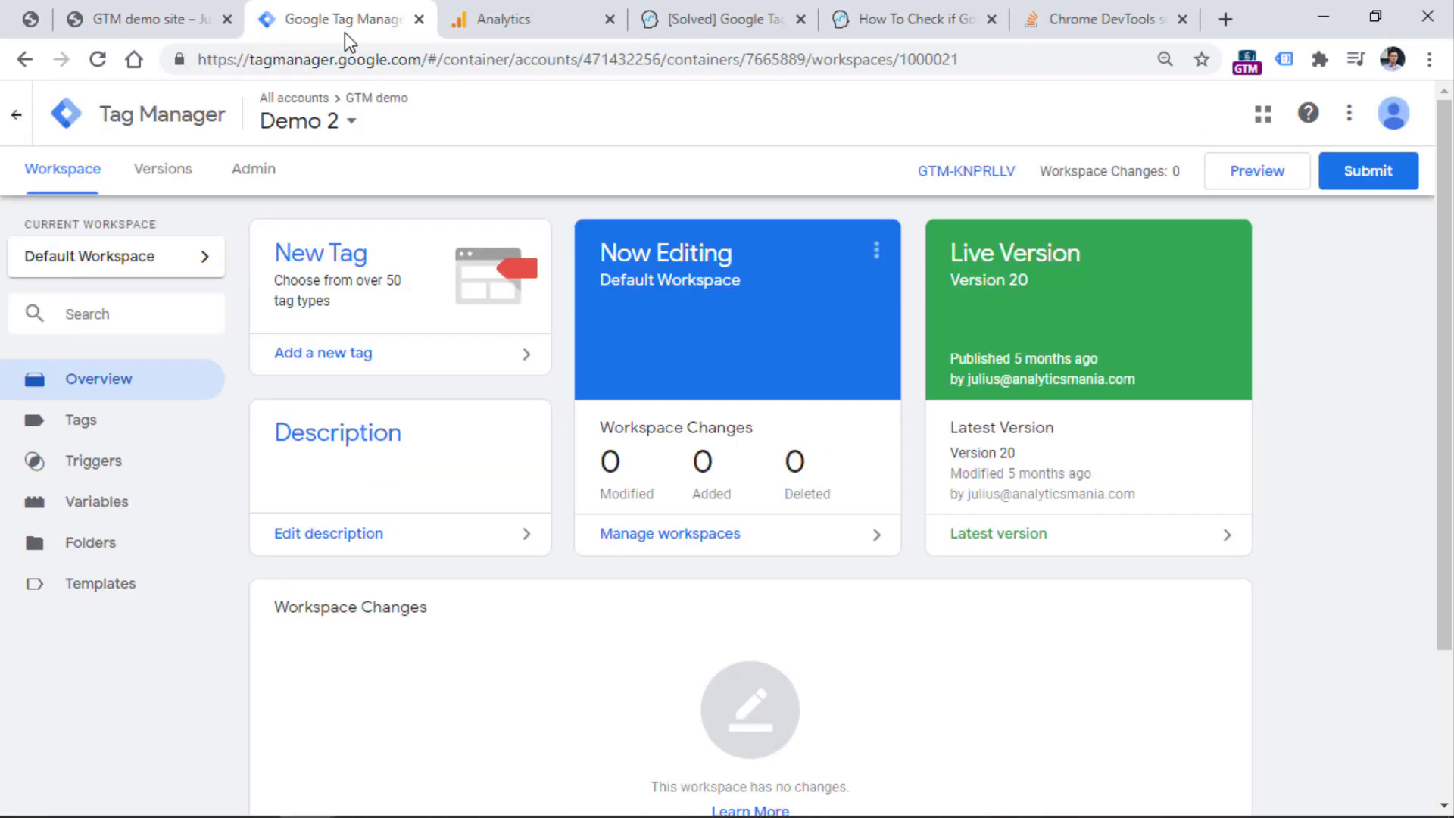
{"action": "left_click", "coordinate": [1269, 180]}
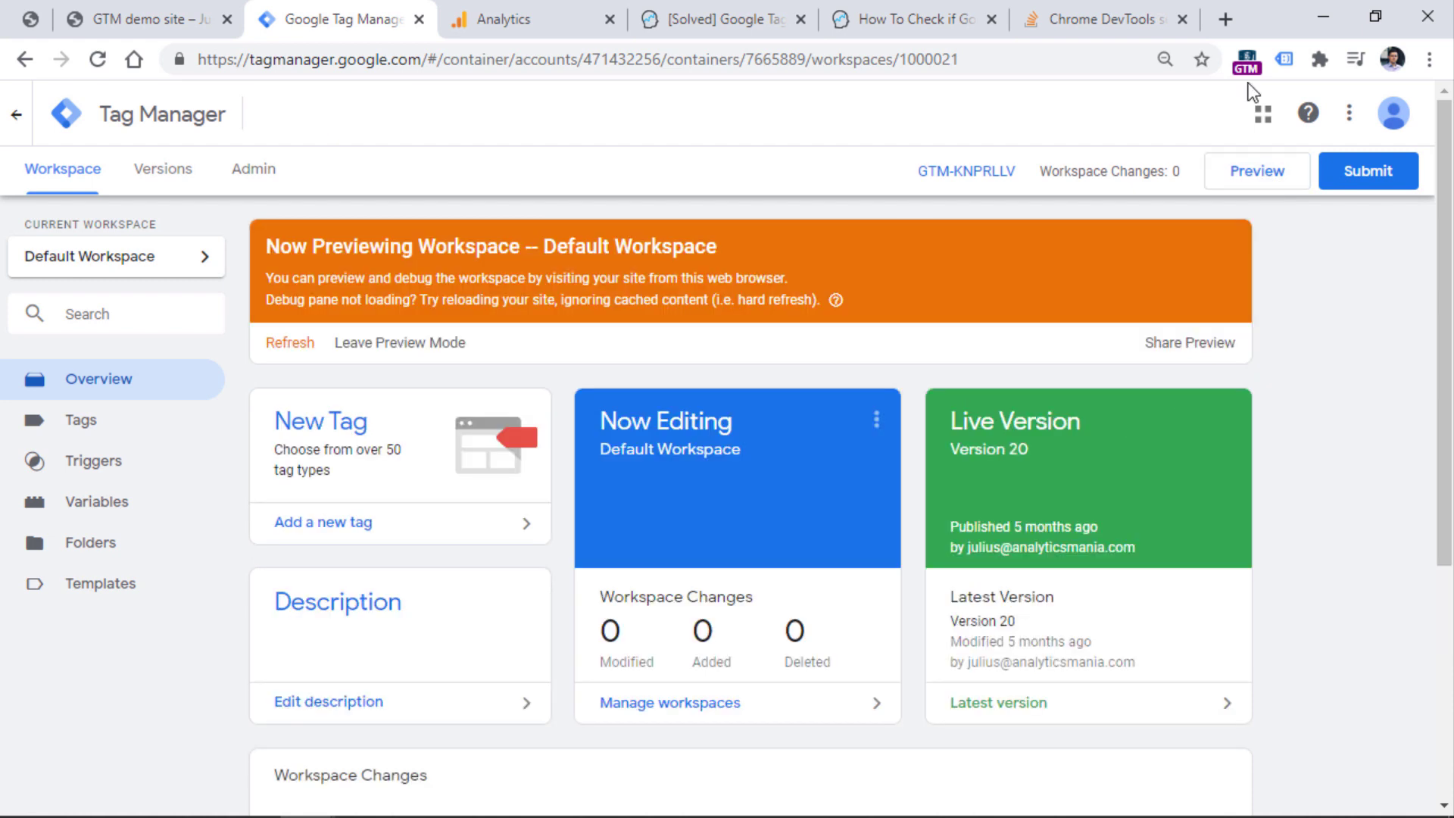
{"action": "left_click", "coordinate": [159, 16]}
{"action": "left_click", "coordinate": [97, 59]}
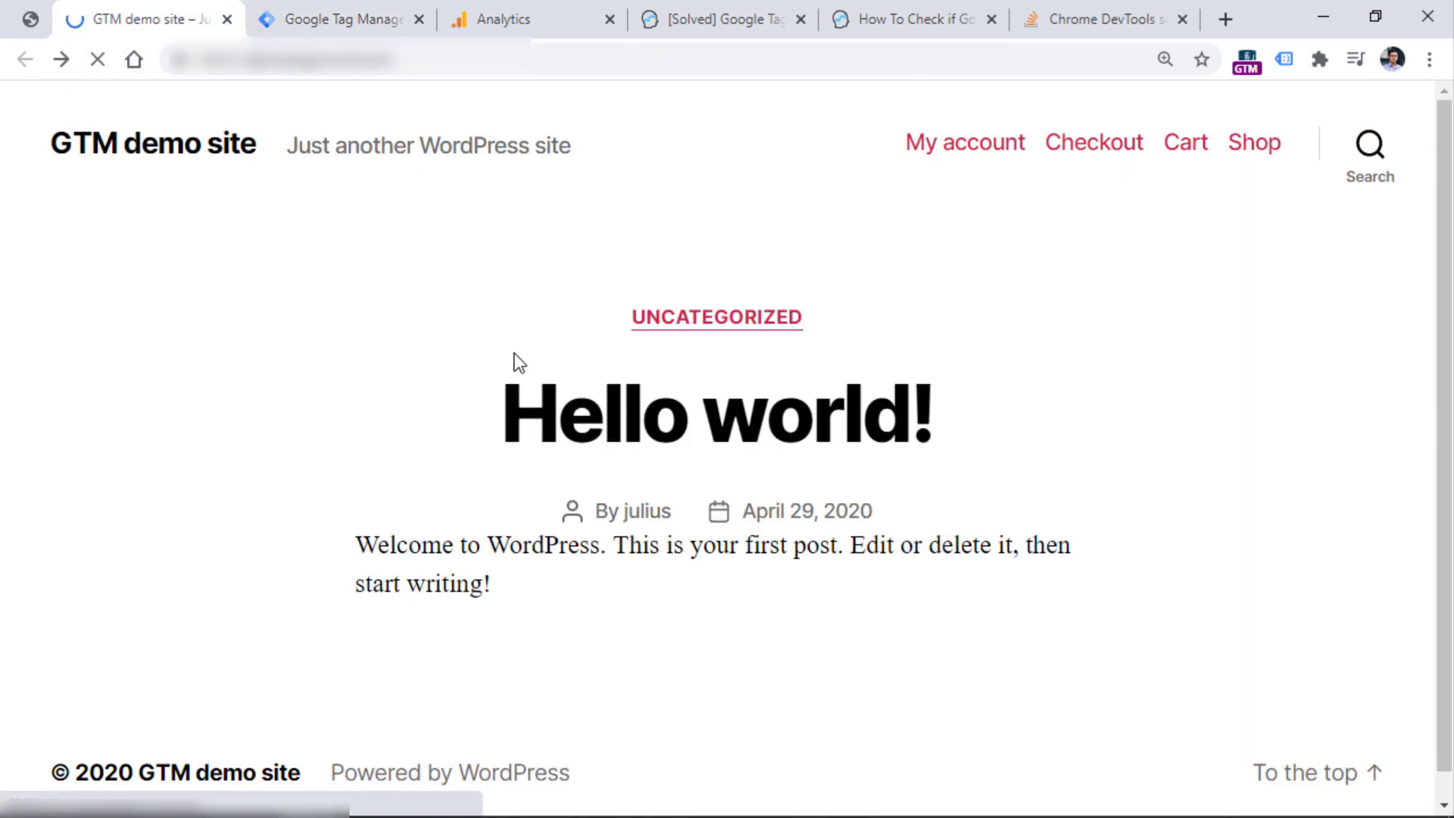
{"action": "left_click_drag", "start_coordinate": [308, 554], "coordinate": [291, 418]}
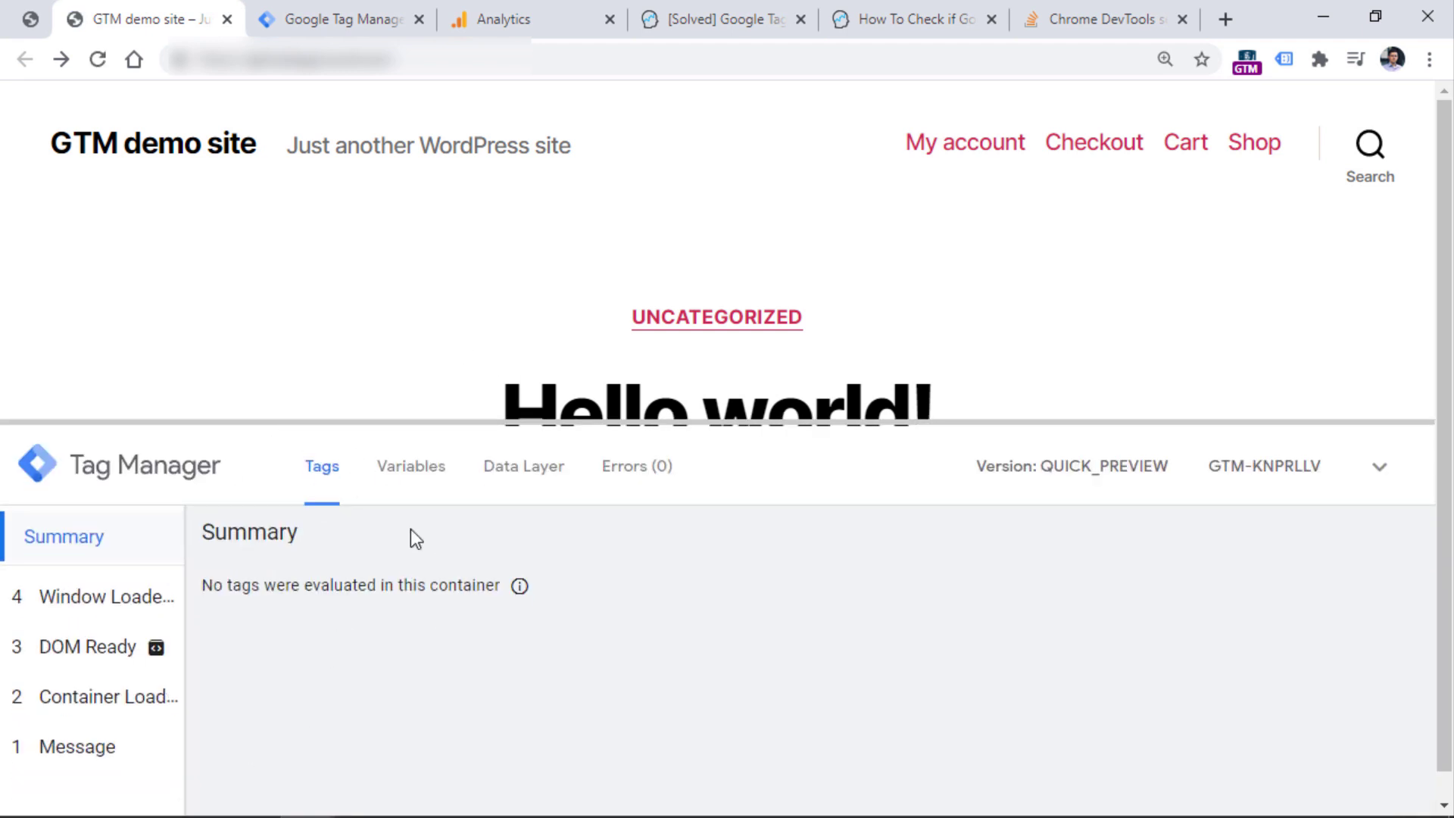
Step: Review the preview mode notice, the site's debug pane and the article on fixing a preview mode that is not working
{"action": "key", "text": "ctrl+Tab"}
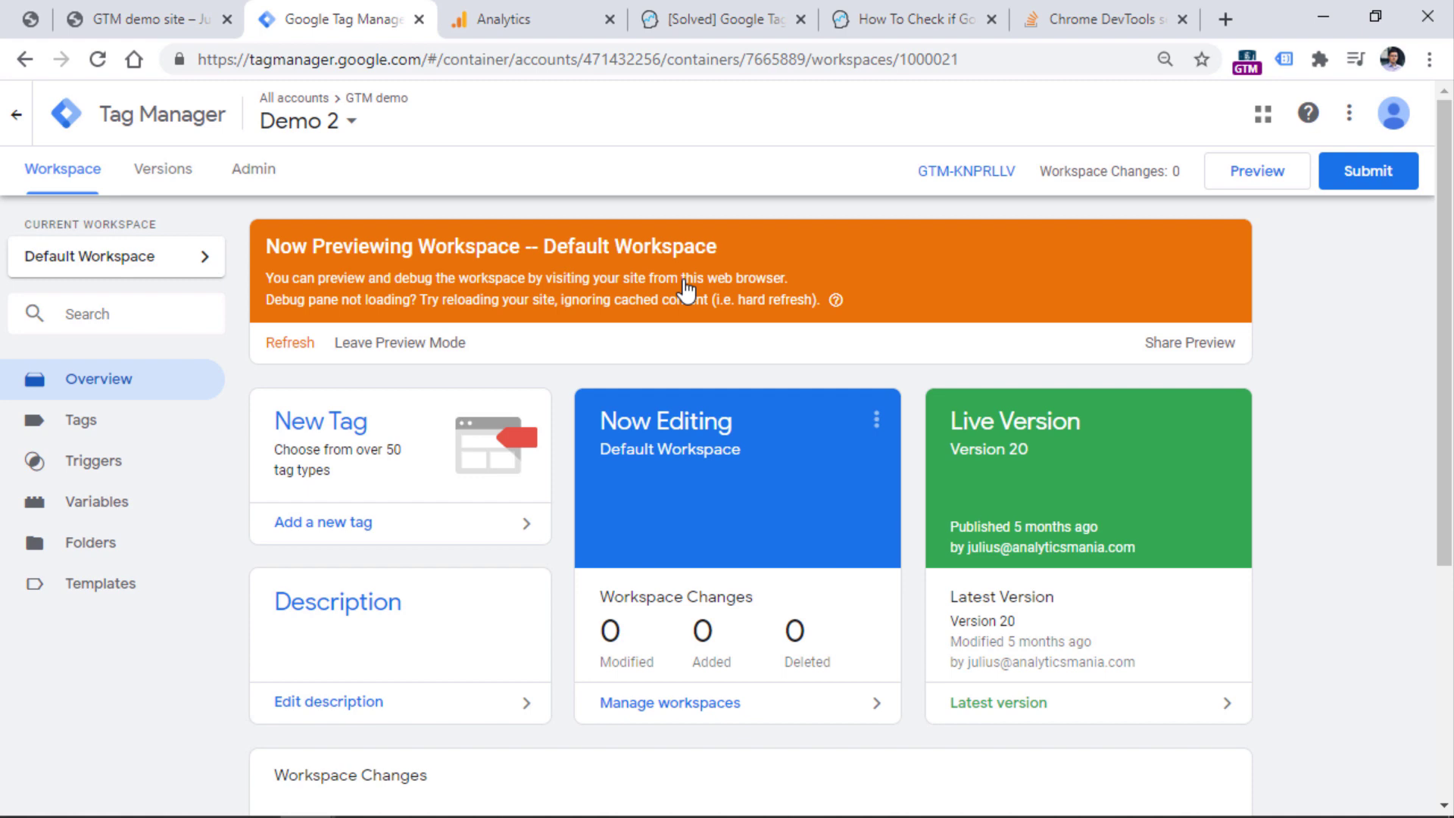
{"action": "left_click", "coordinate": [723, 19]}
{"action": "scroll", "coordinate": [511, 349], "scroll_direction": "down", "scroll_amount": 5}
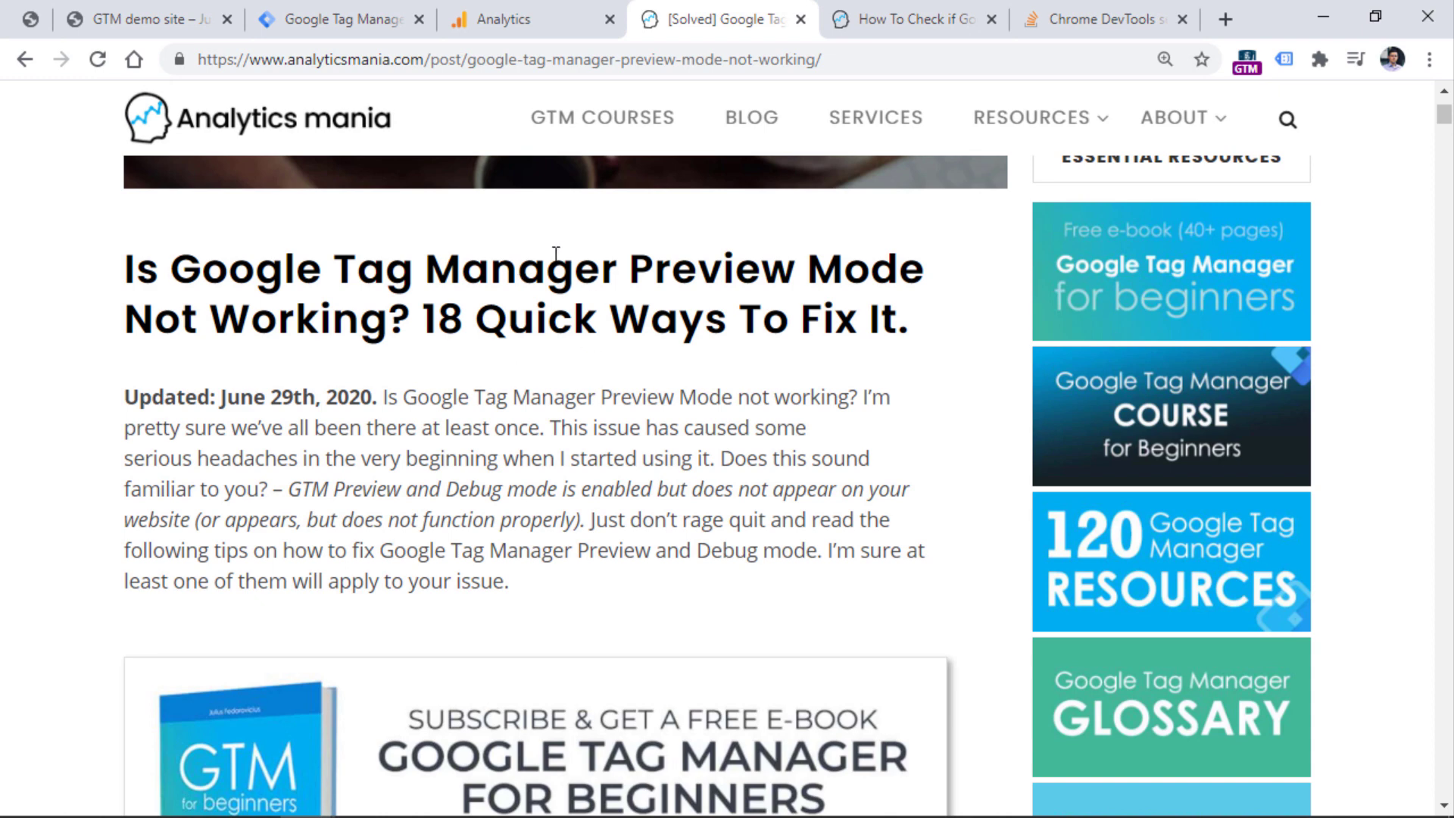
{"action": "left_click", "coordinate": [348, 19]}
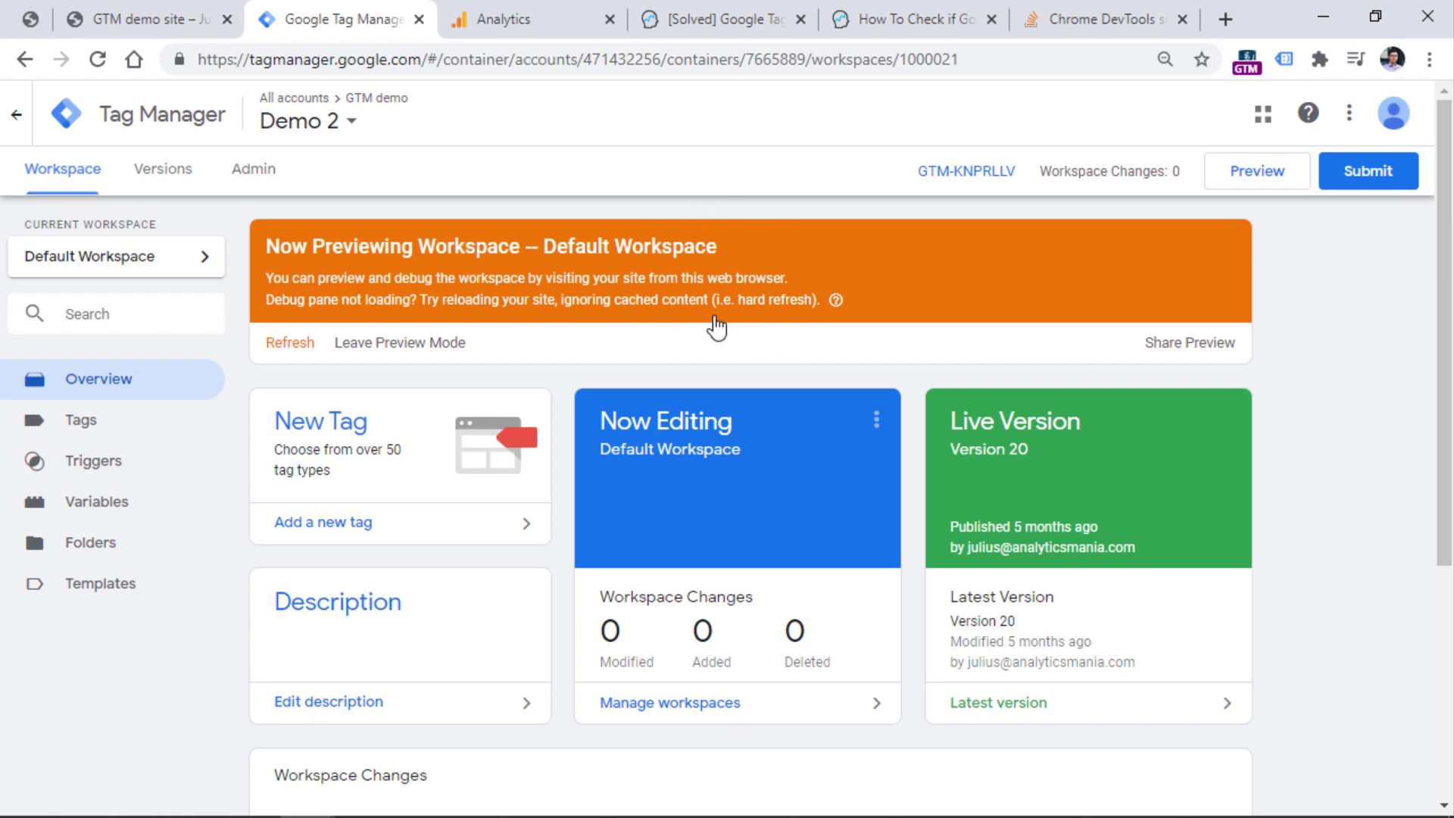
{"action": "left_click", "coordinate": [144, 24]}
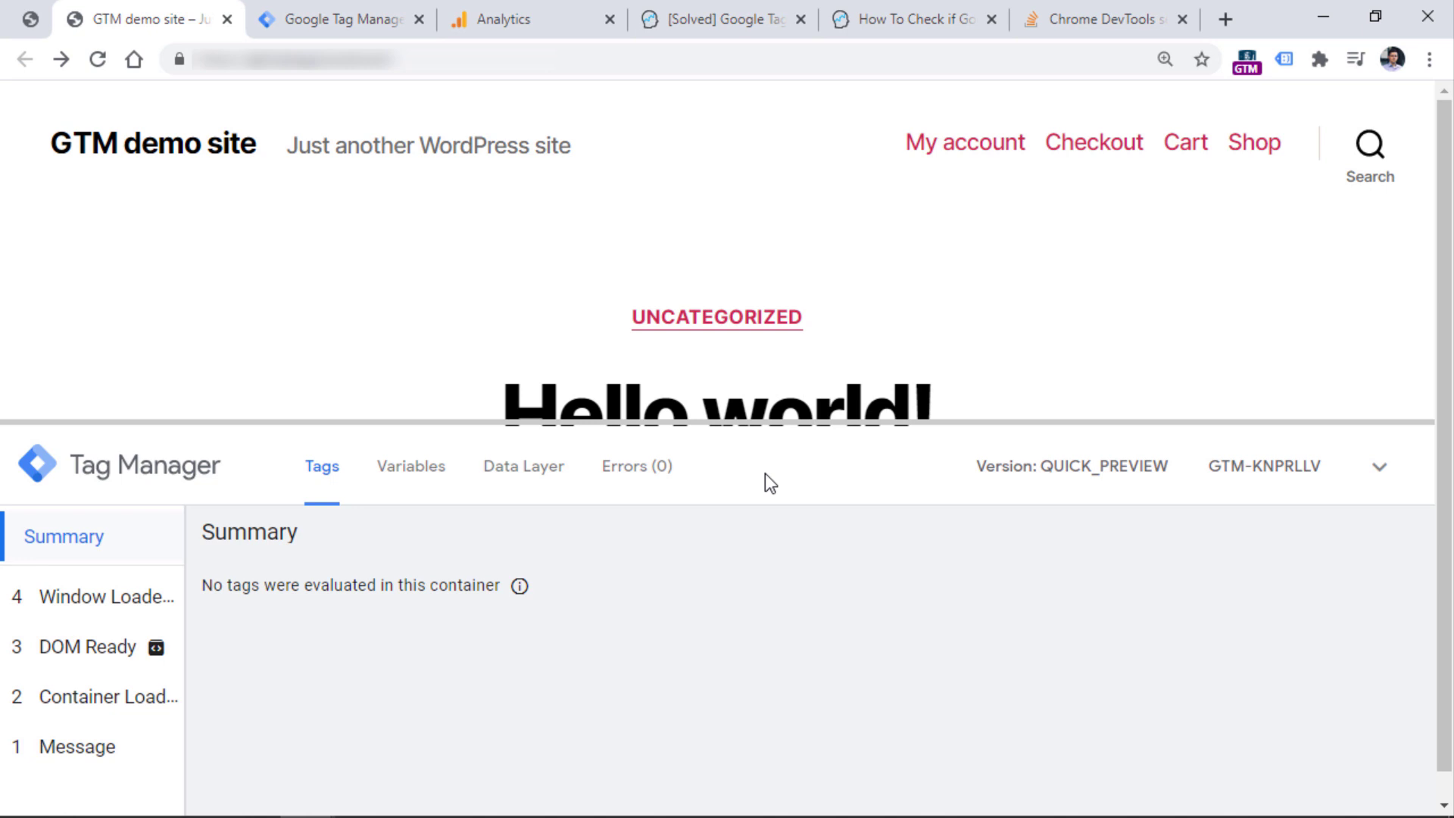
{"action": "left_click", "coordinate": [733, 19]}
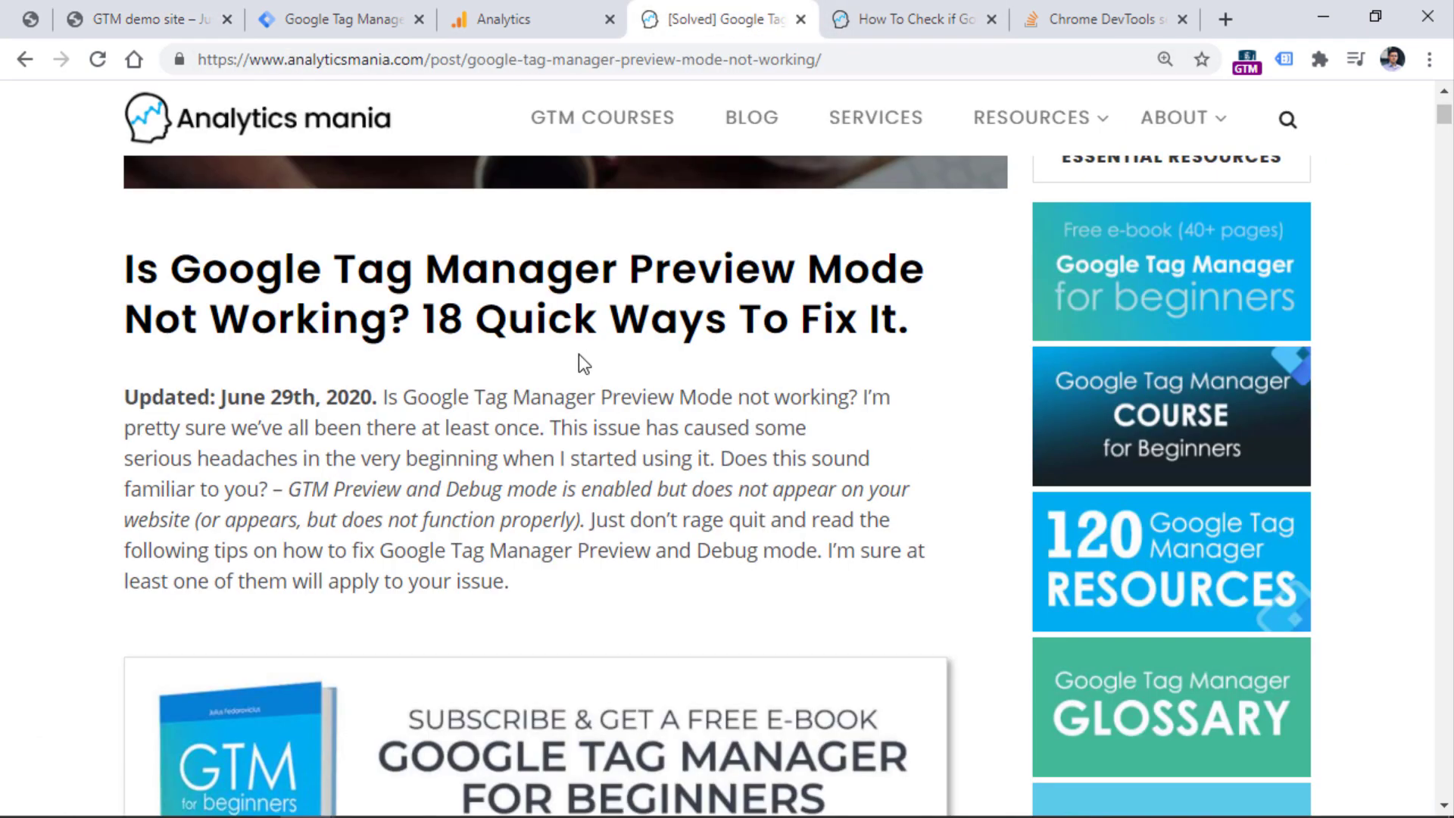
{"action": "scroll", "coordinate": [425, 545], "scroll_direction": "down", "scroll_amount": 9}
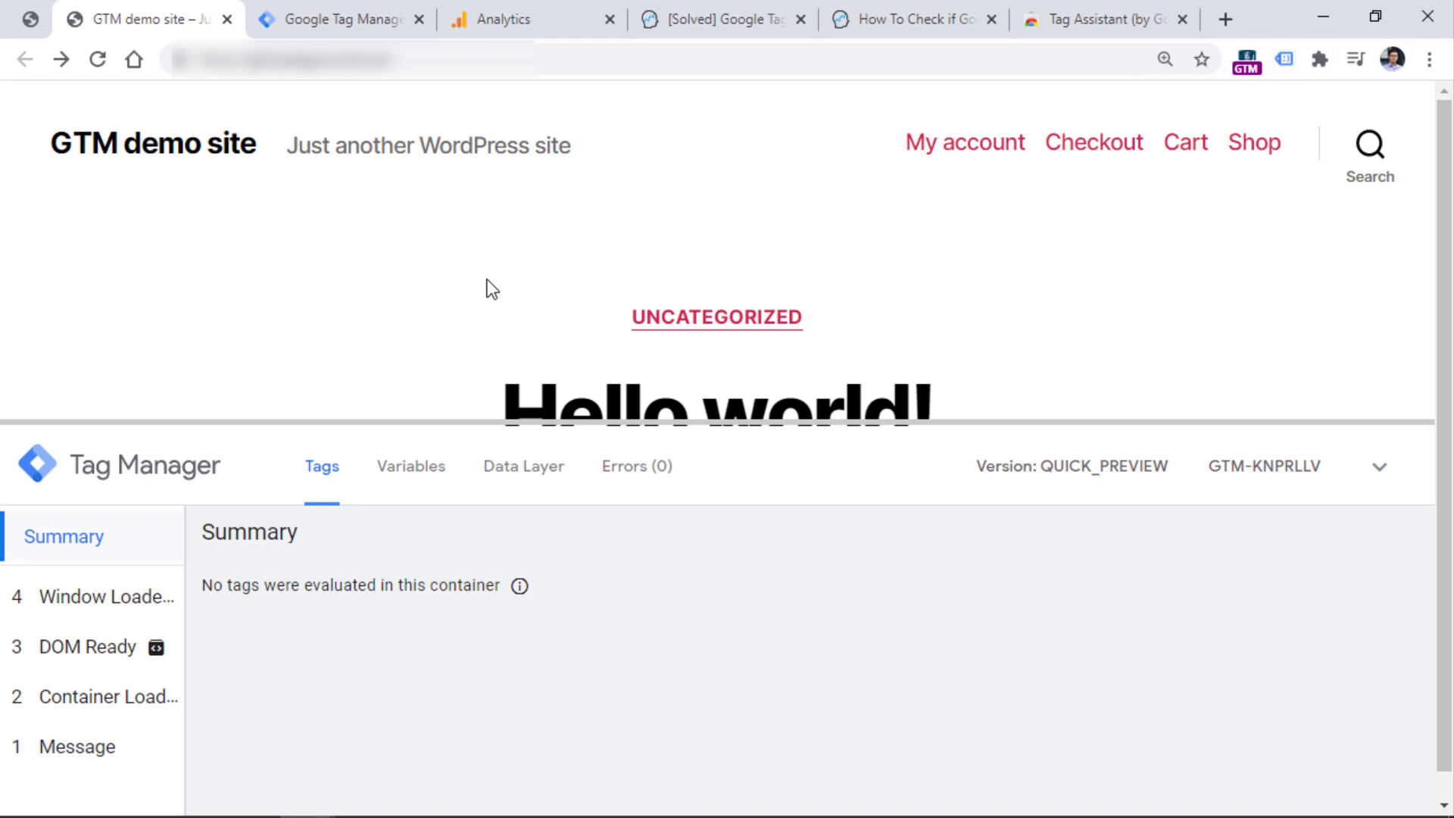
Step: Enable Google Tag Assistant on the GTM demo site and reload the page
{"action": "left_click", "coordinate": [1286, 61]}
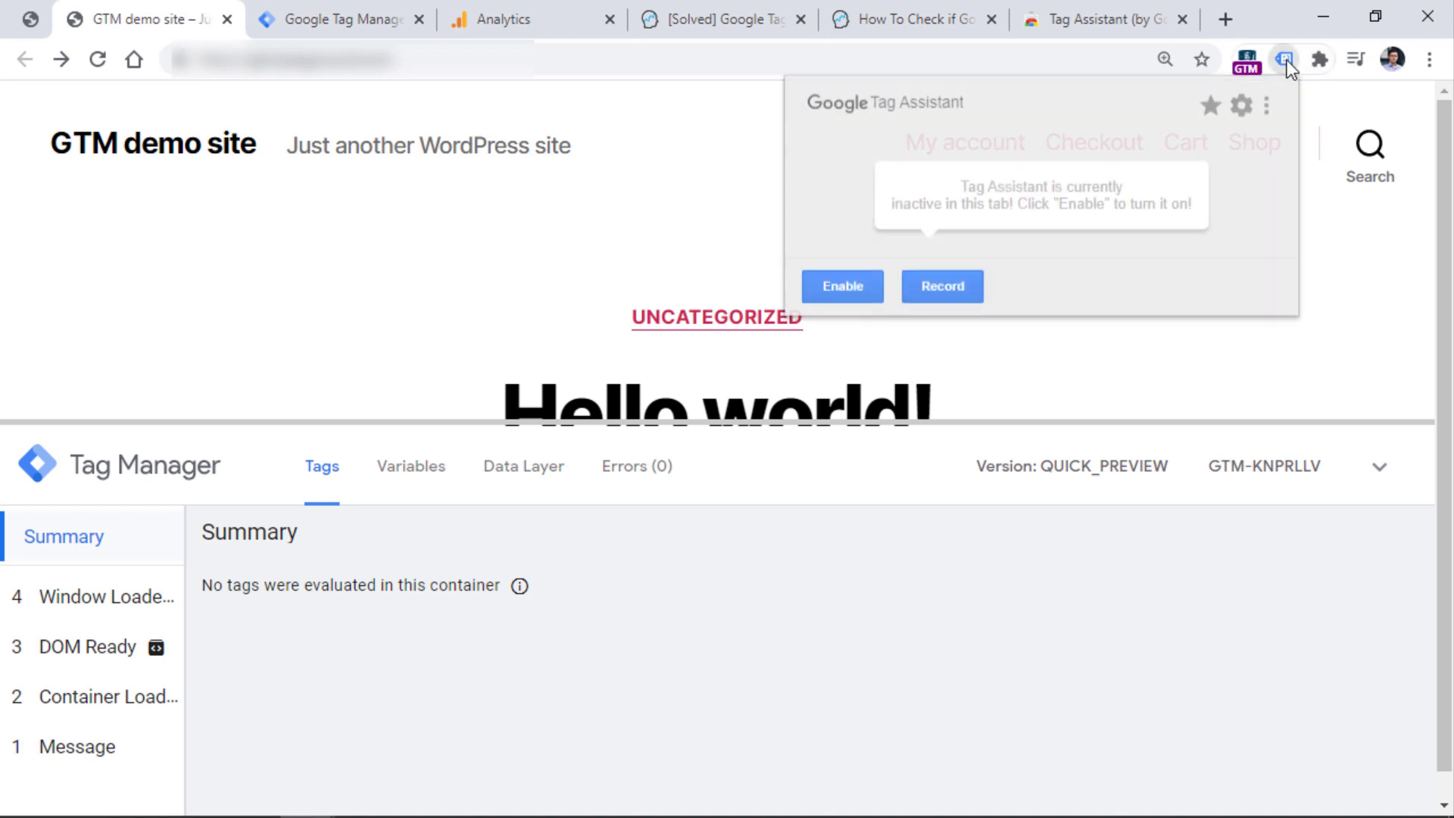
{"action": "left_click", "coordinate": [812, 289]}
{"action": "left_click", "coordinate": [97, 59]}
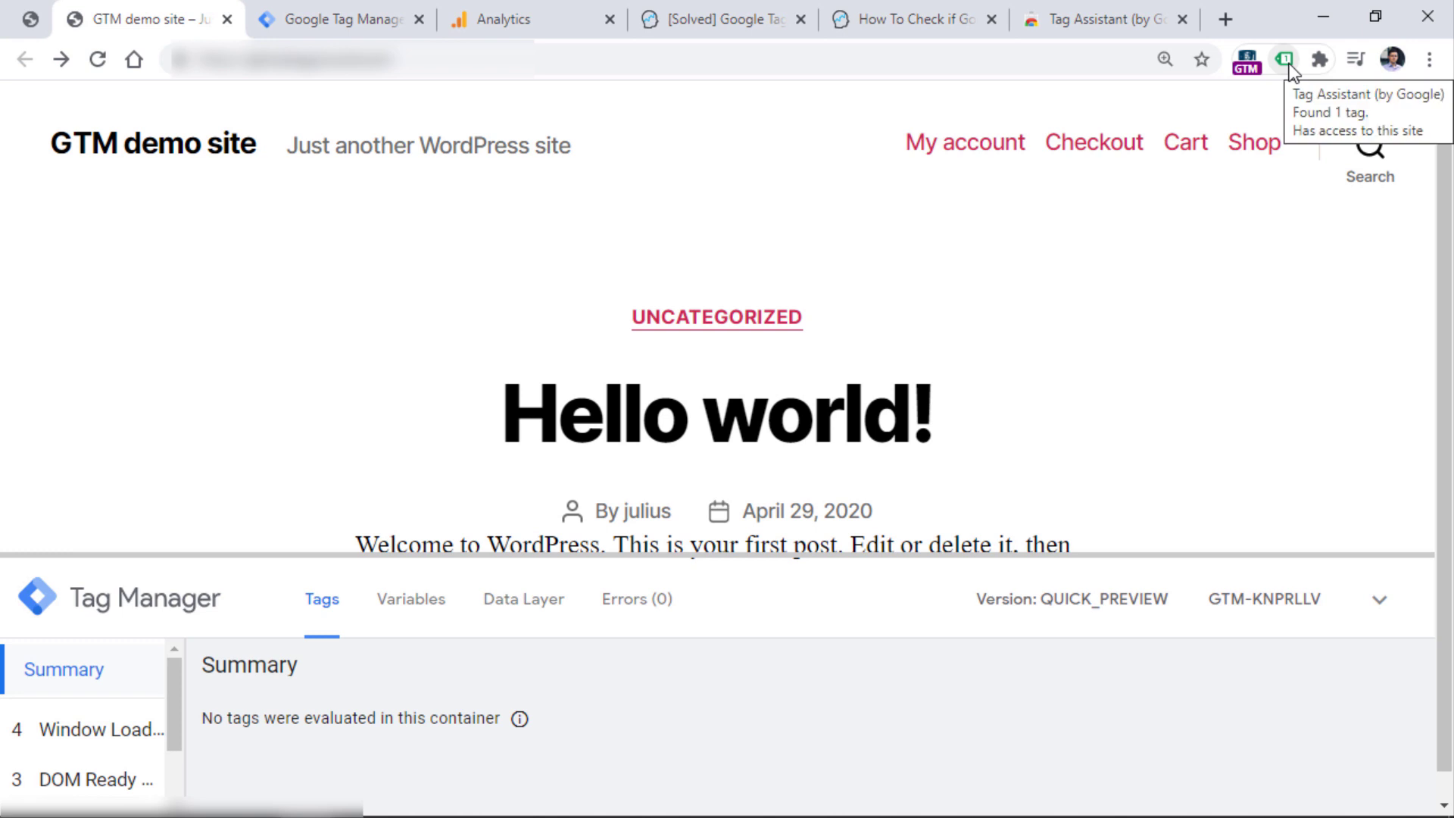
Step: Examine the Google Tag Manager result in Tag Assistant, highlighting its notes about the JavaScript and no-script code placement
{"action": "left_click", "coordinate": [1286, 61]}
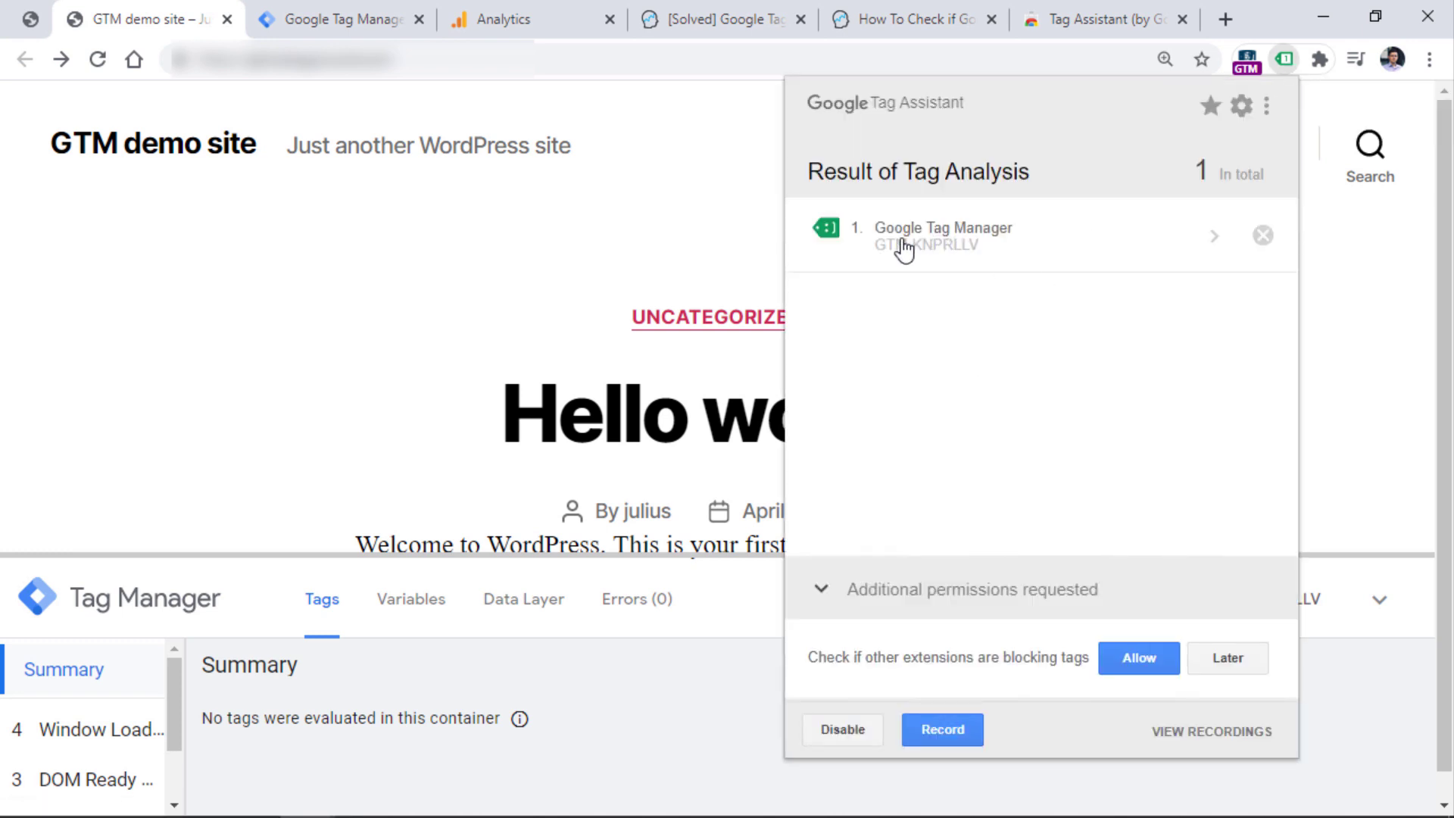
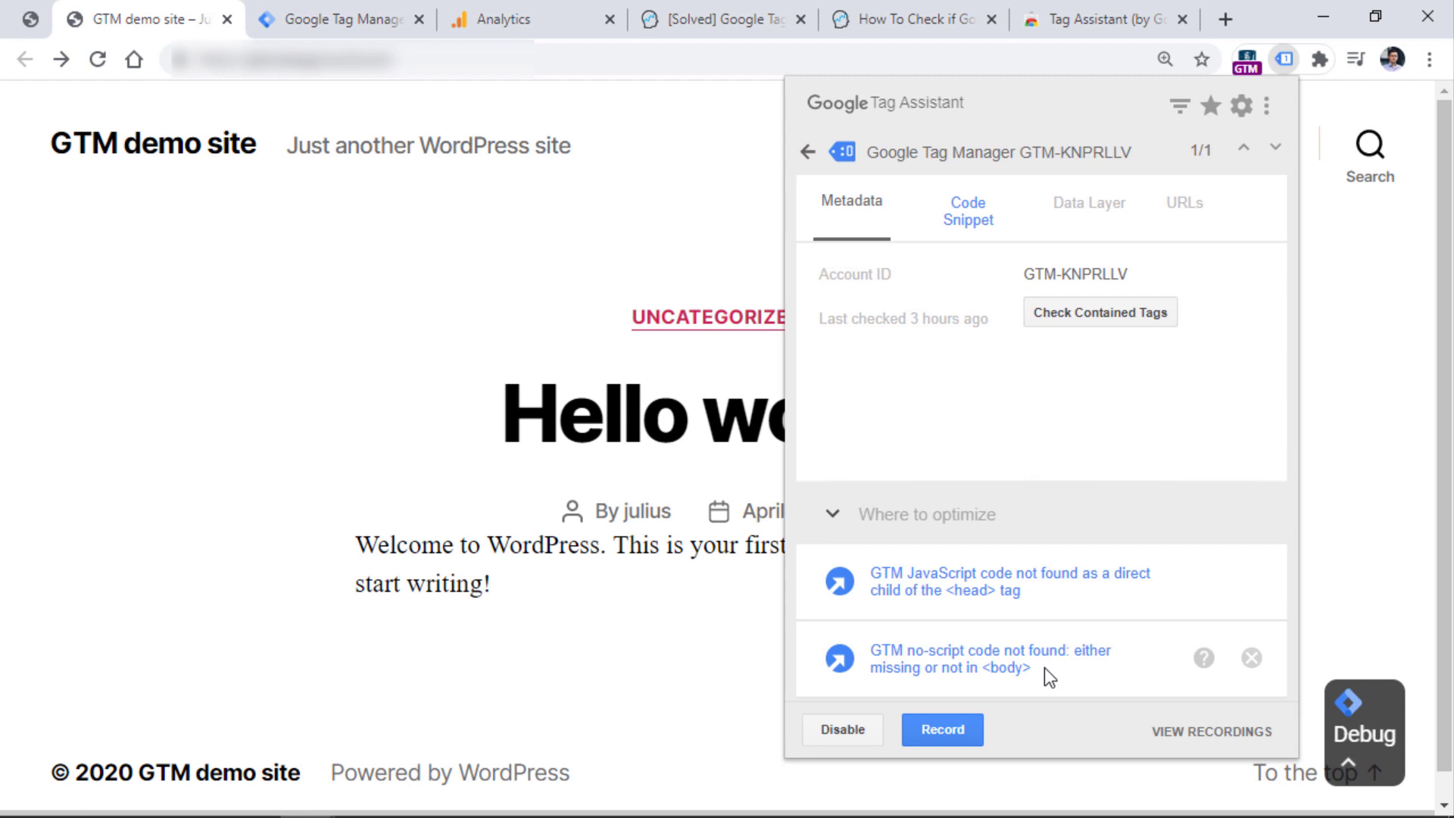
{"action": "left_click_drag", "start_coordinate": [1044, 667], "coordinate": [871, 650]}
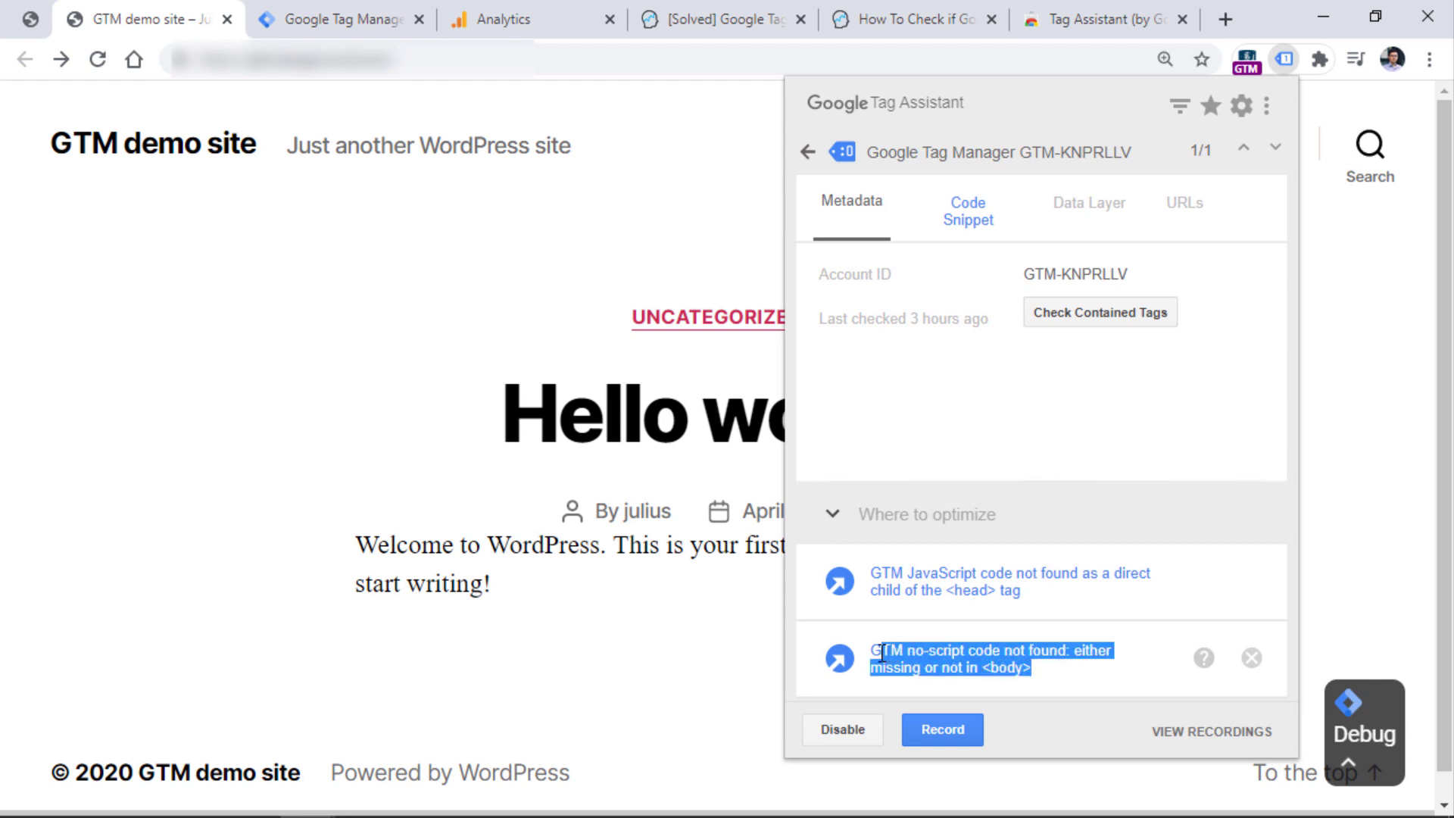
{"action": "left_click", "coordinate": [1048, 598]}
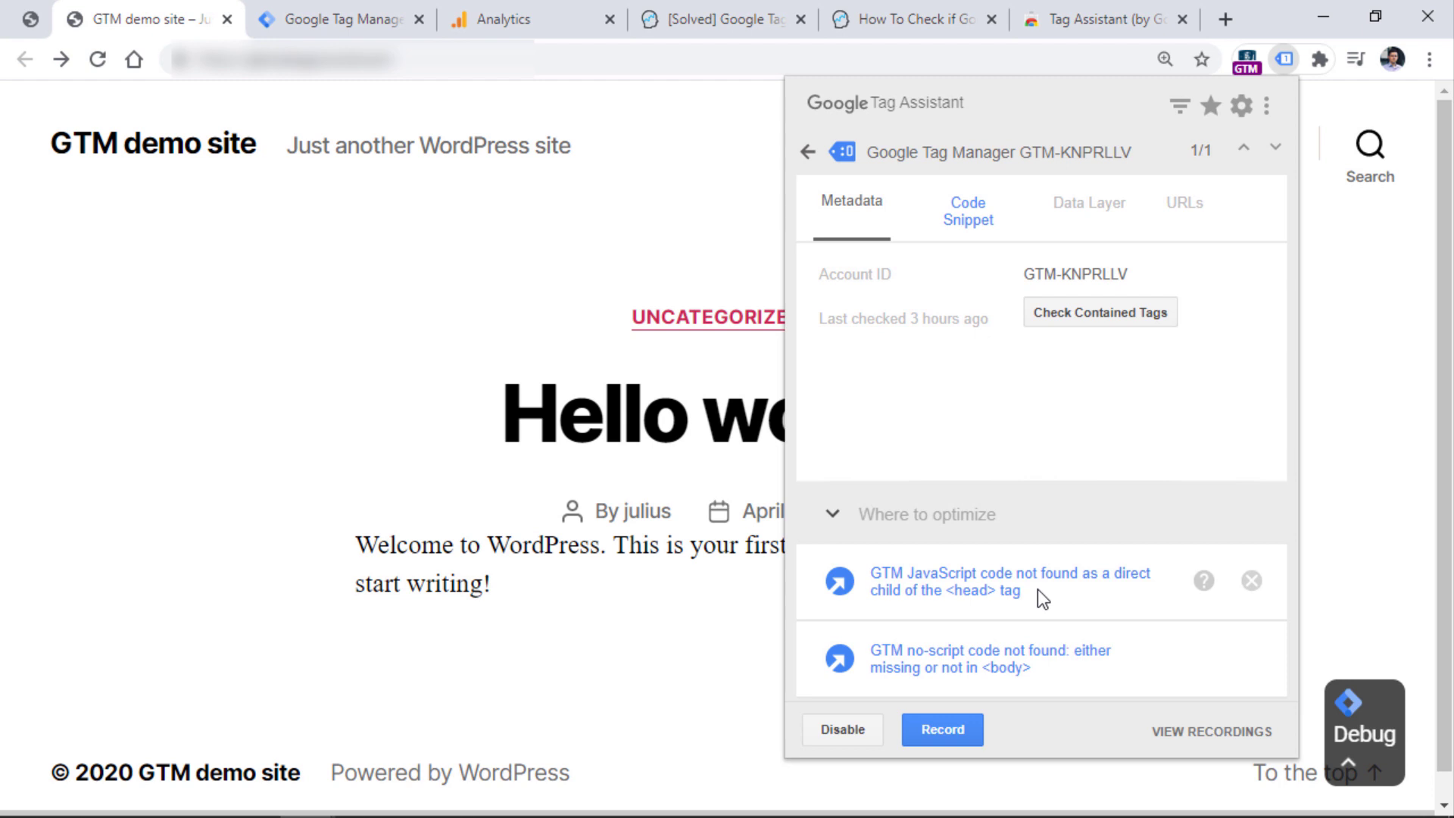
{"action": "left_click_drag", "start_coordinate": [1039, 590], "coordinate": [877, 580]}
{"action": "left_click", "coordinate": [876, 580]}
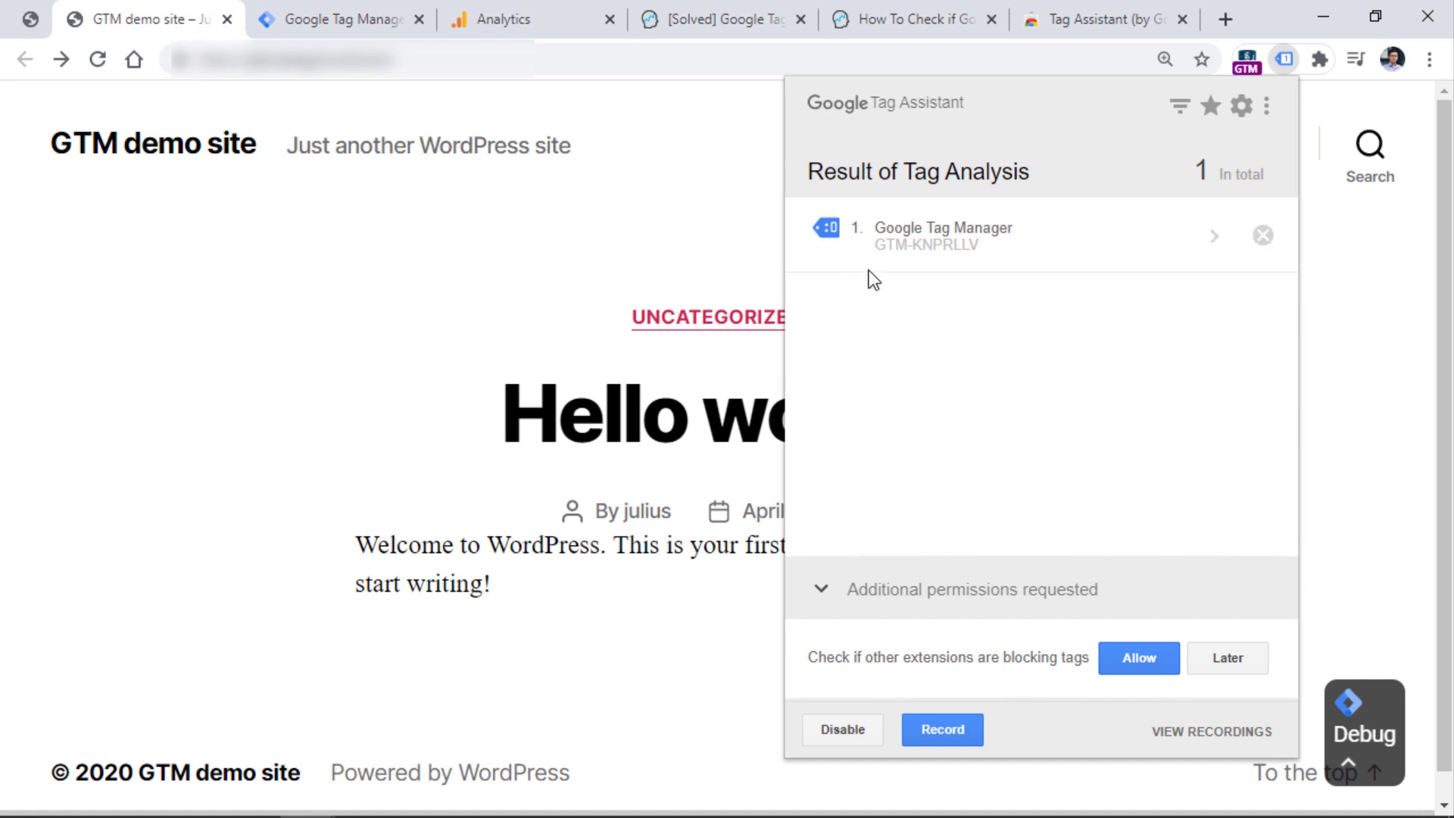
{"action": "left_click", "coordinate": [928, 239]}
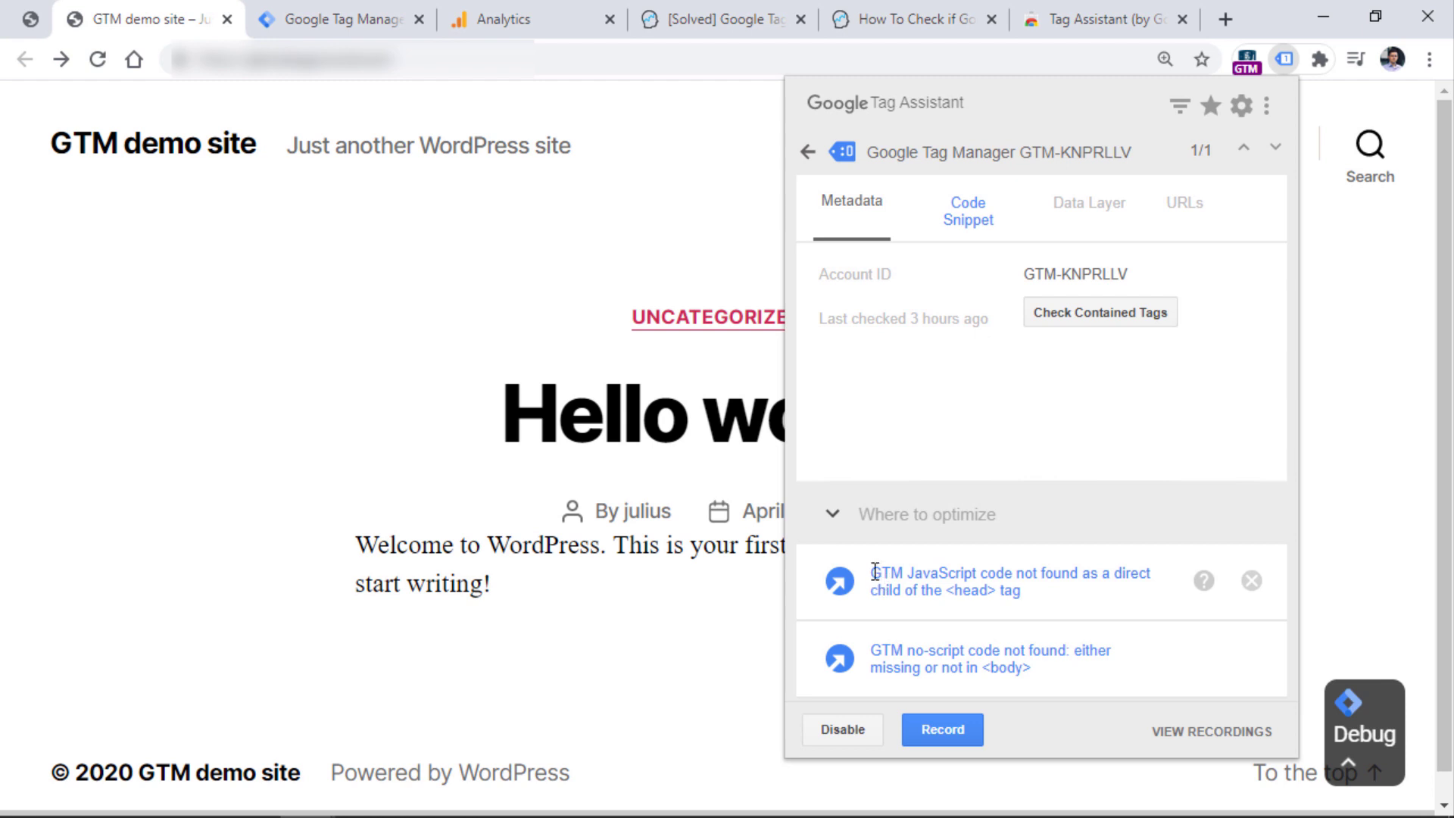
{"action": "left_click_drag", "start_coordinate": [875, 572], "coordinate": [1030, 606]}
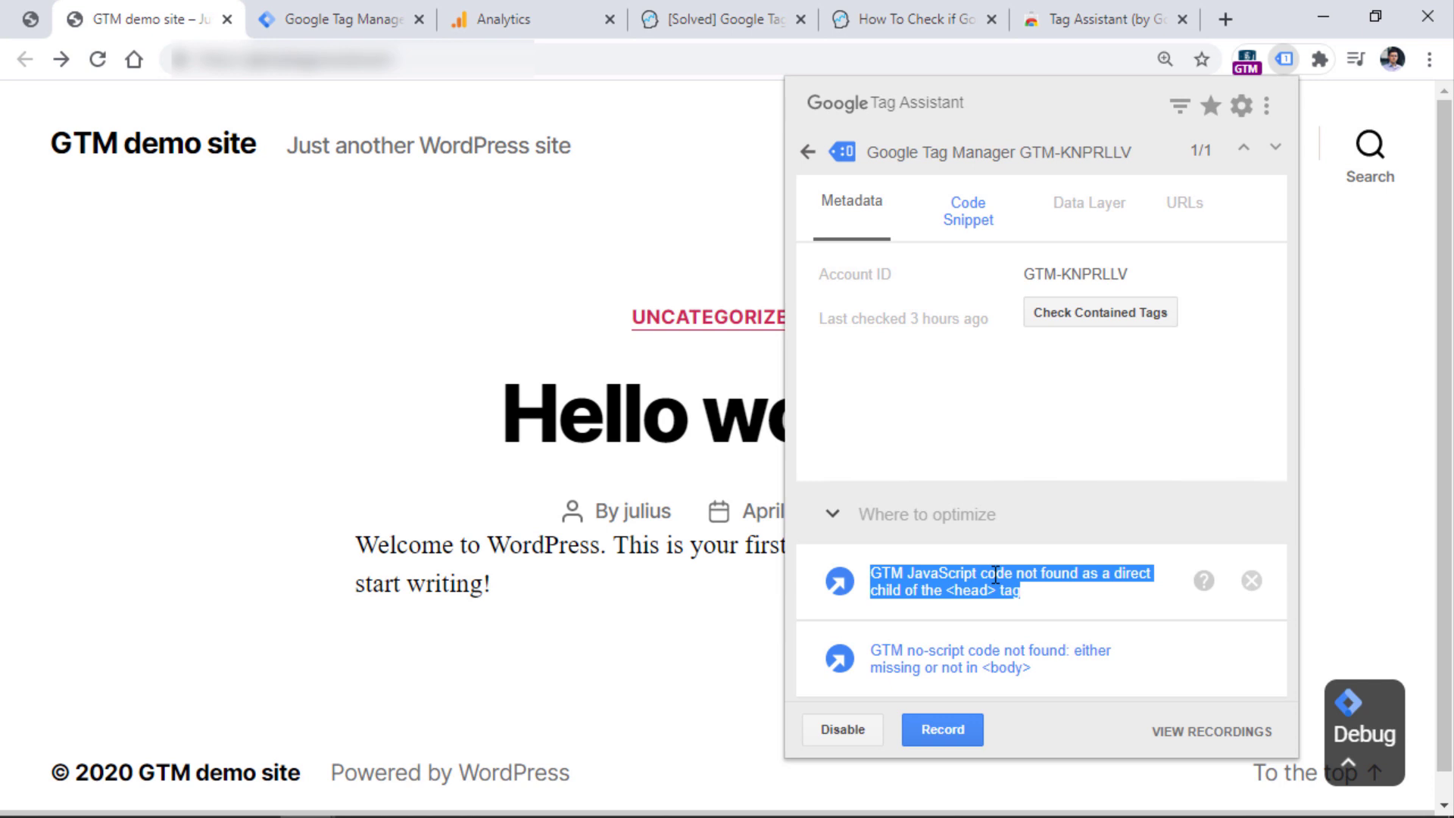
{"action": "key", "text": "alt+Tab"}
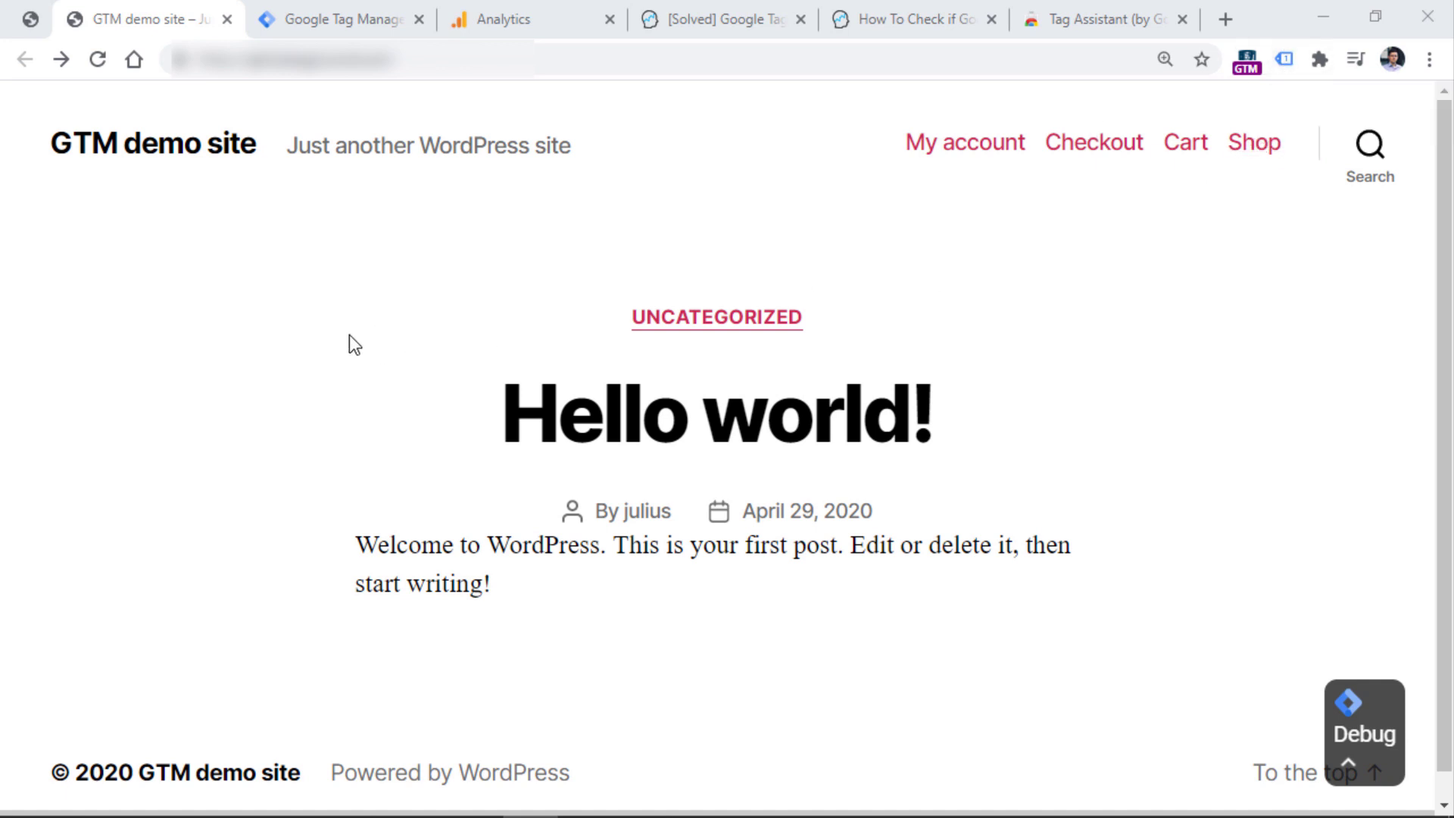
Step: Check the demo site's network requests in the developer tools, filtered by gtm.js, and reload the page
{"action": "key", "text": "ctrl+shift+i"}
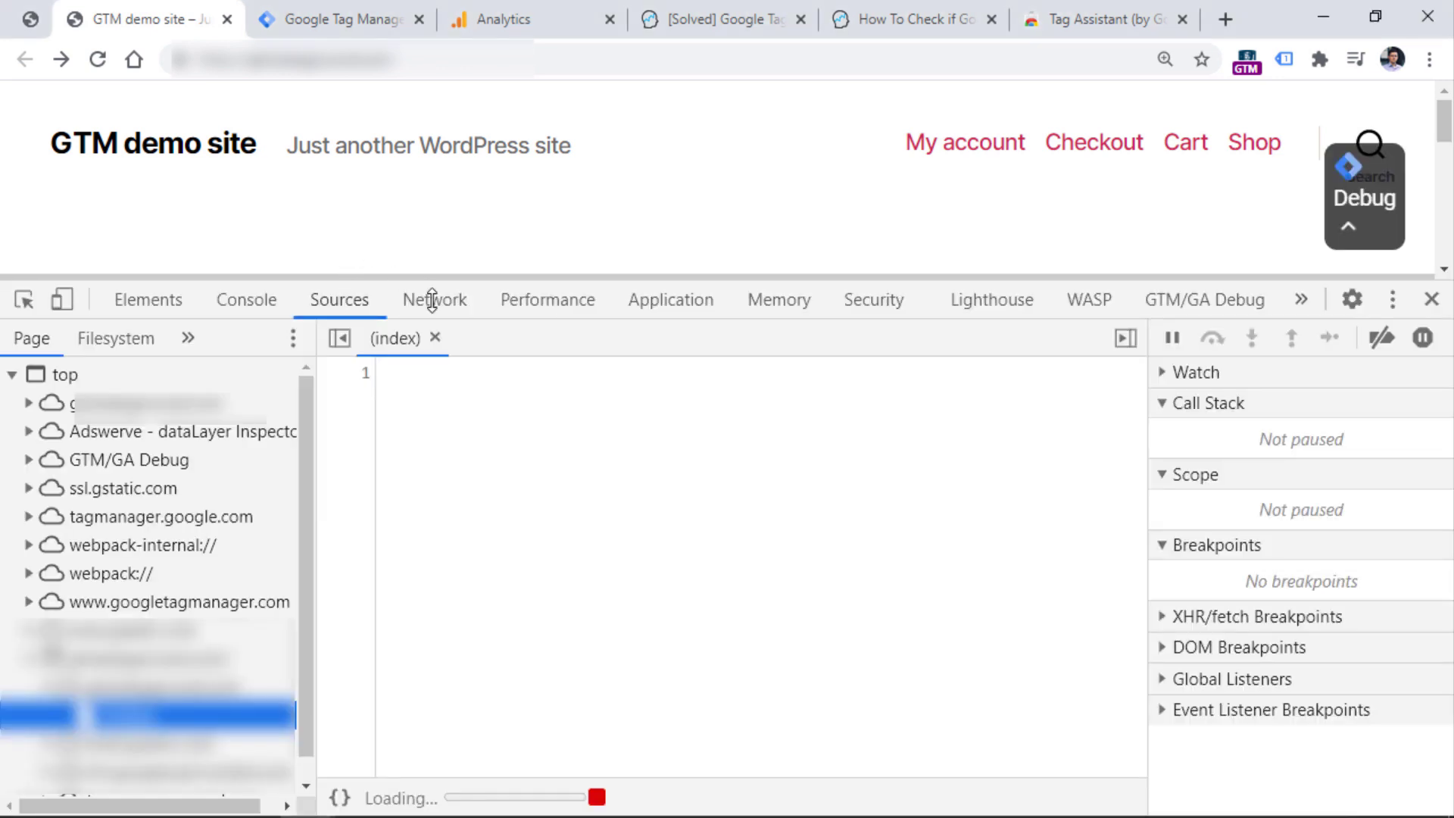
{"action": "left_click", "coordinate": [438, 303]}
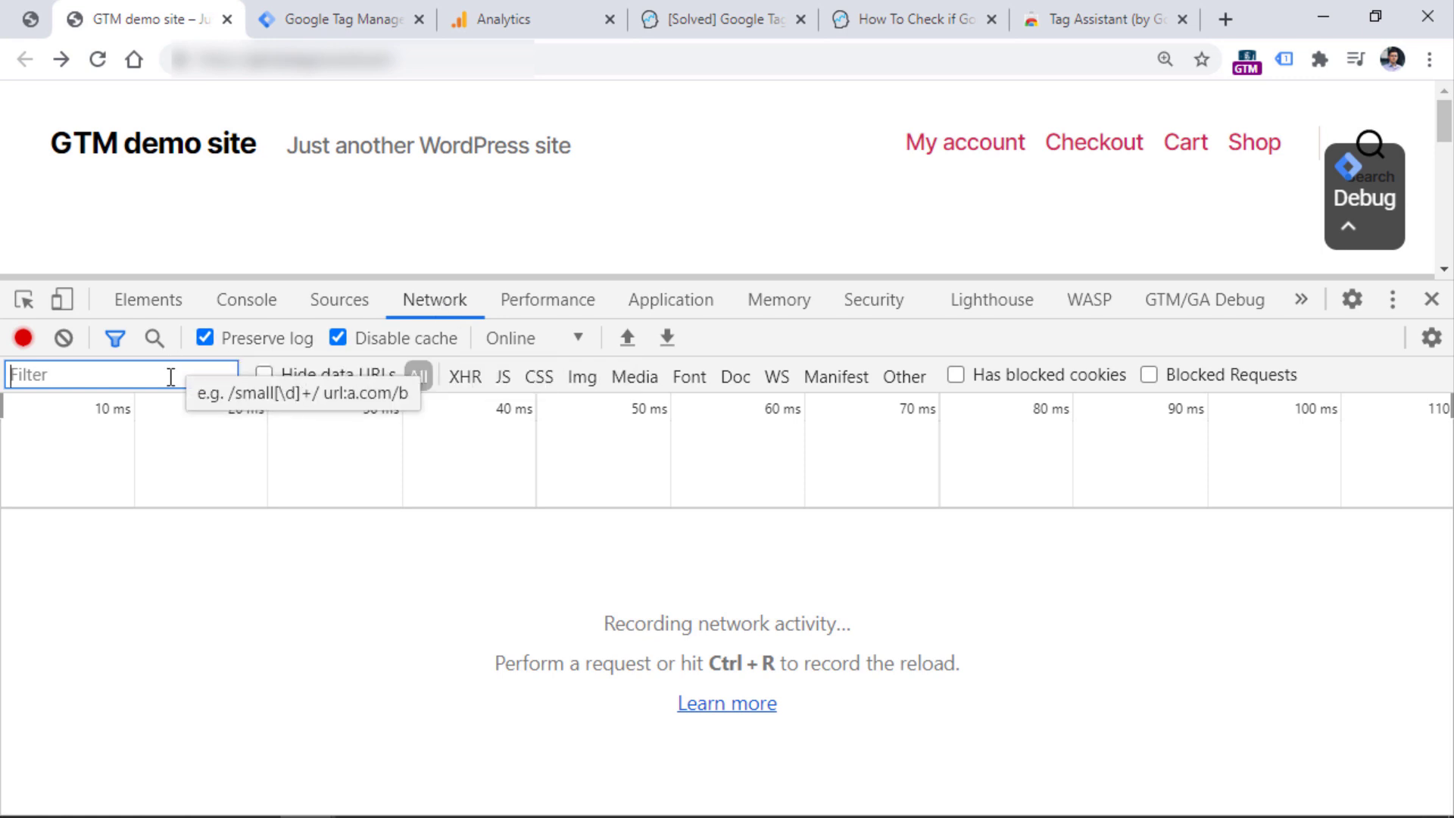
{"action": "type", "text": "gtm.j"}
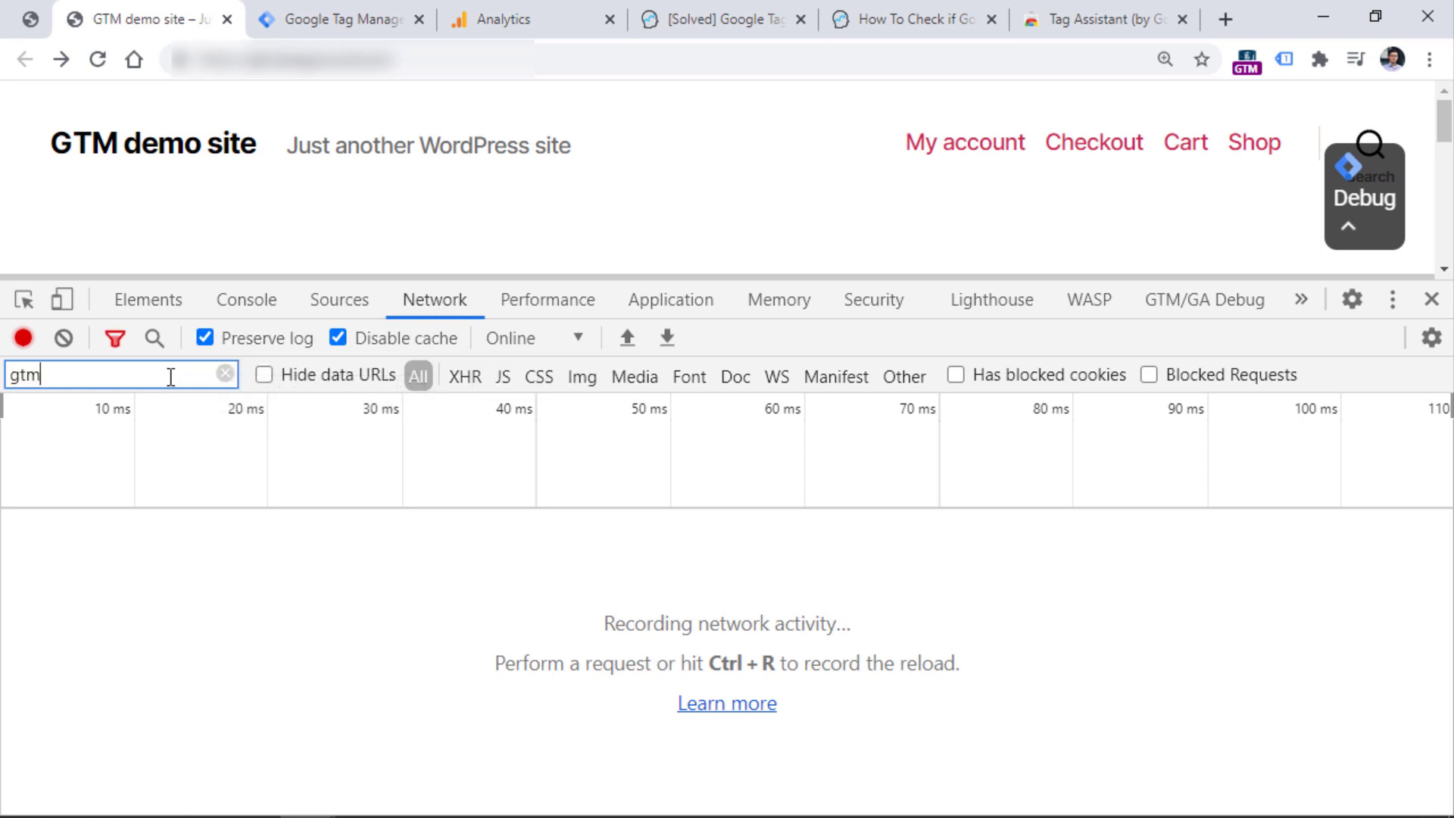
{"action": "type", "text": "s"}
{"action": "key", "text": "ctrl+r"}
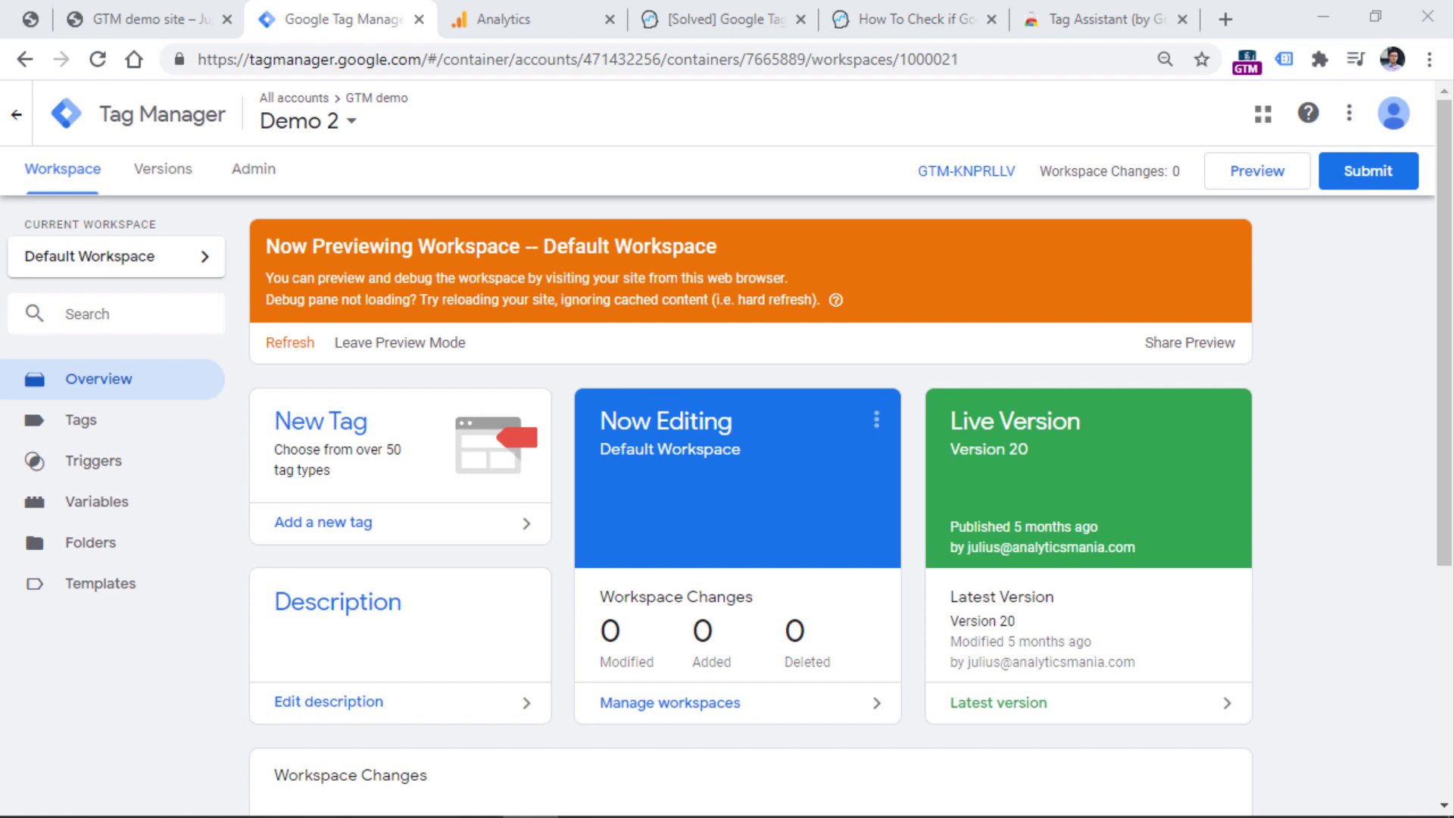
Step: Create a new tag in the Default Workspace with the Google Analytics: Universal Analytics tag type
{"action": "left_click", "coordinate": [415, 151]}
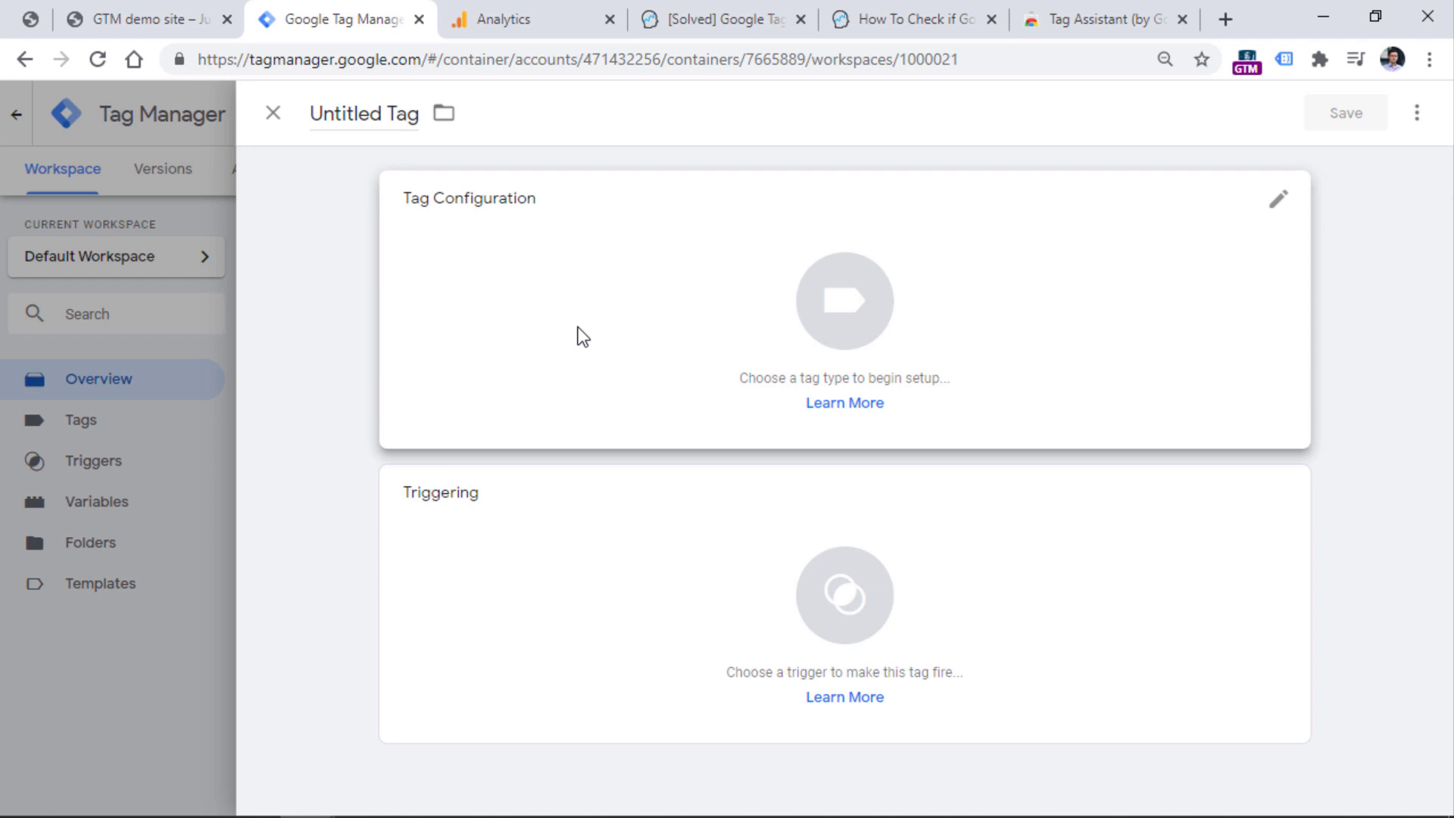
{"action": "left_click", "coordinate": [559, 286]}
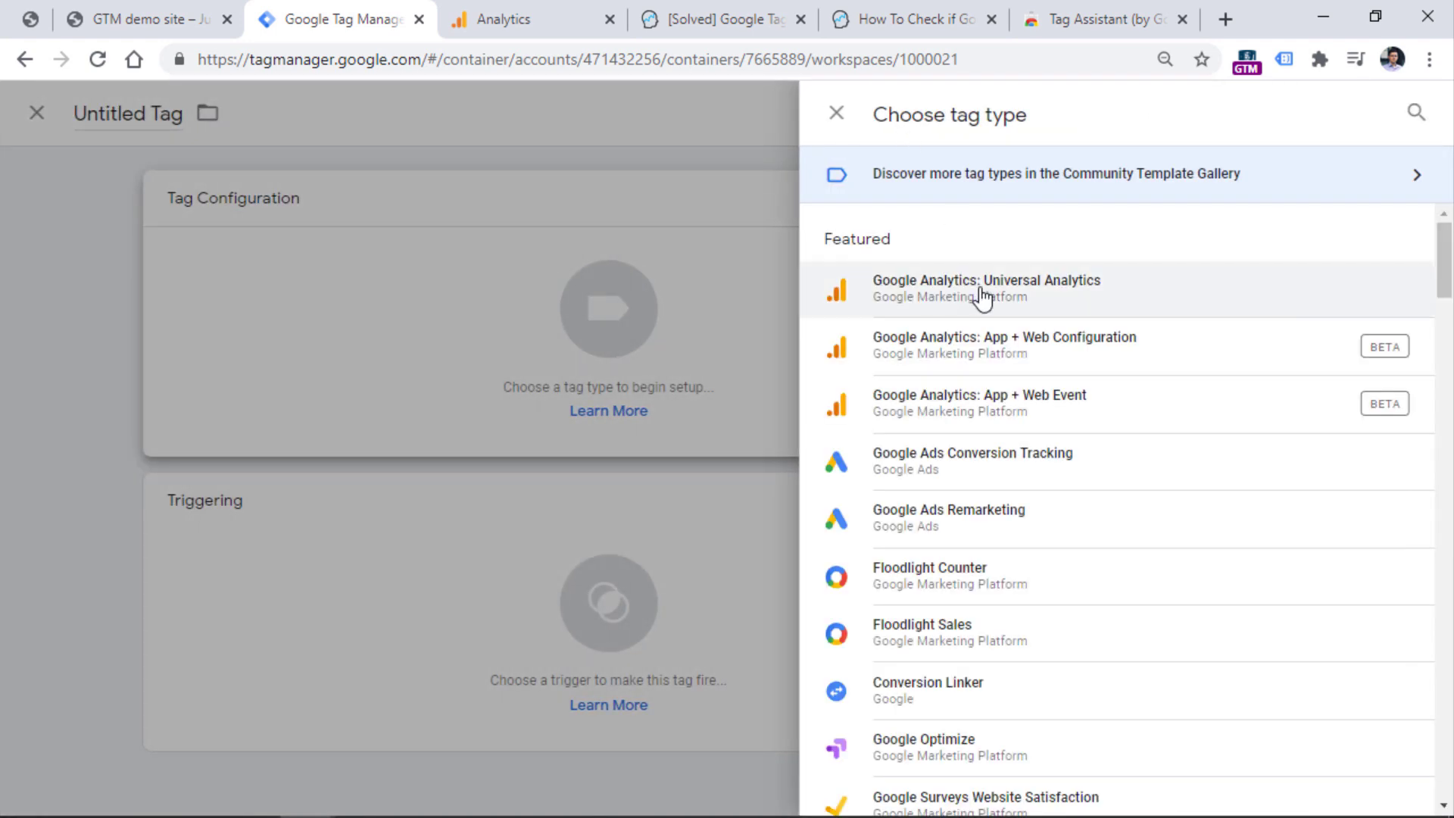
{"action": "left_click", "coordinate": [987, 298]}
Step: Create a Google Analytics Settings variable for the tag with the property's tracking ID, name it GA Settings Variable and save it
{"action": "left_click", "coordinate": [520, 483]}
{"action": "left_click", "coordinate": [467, 413]}
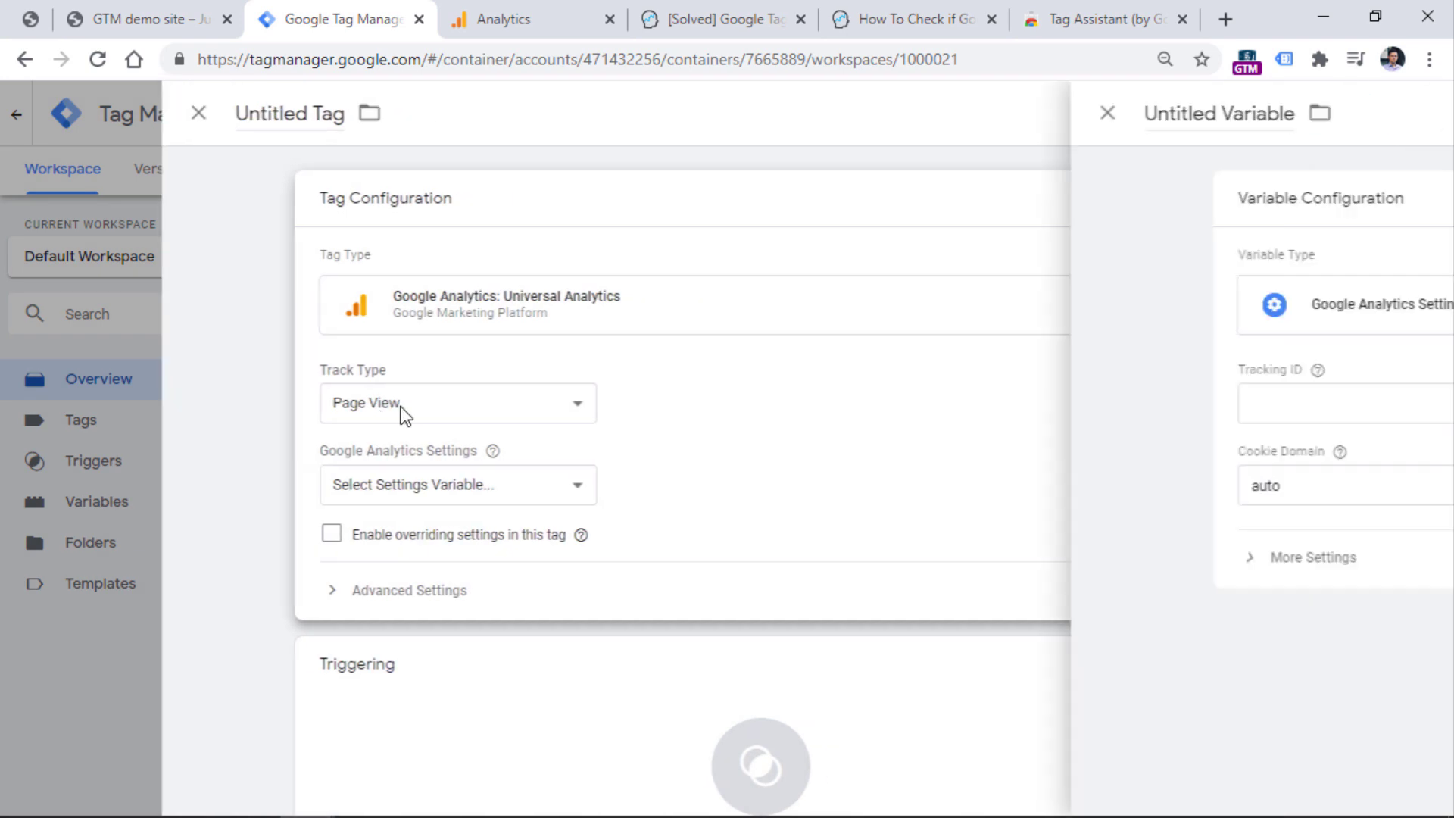
{"action": "left_click", "coordinate": [501, 405]}
{"action": "type", "text": "UA-83848370-5"}
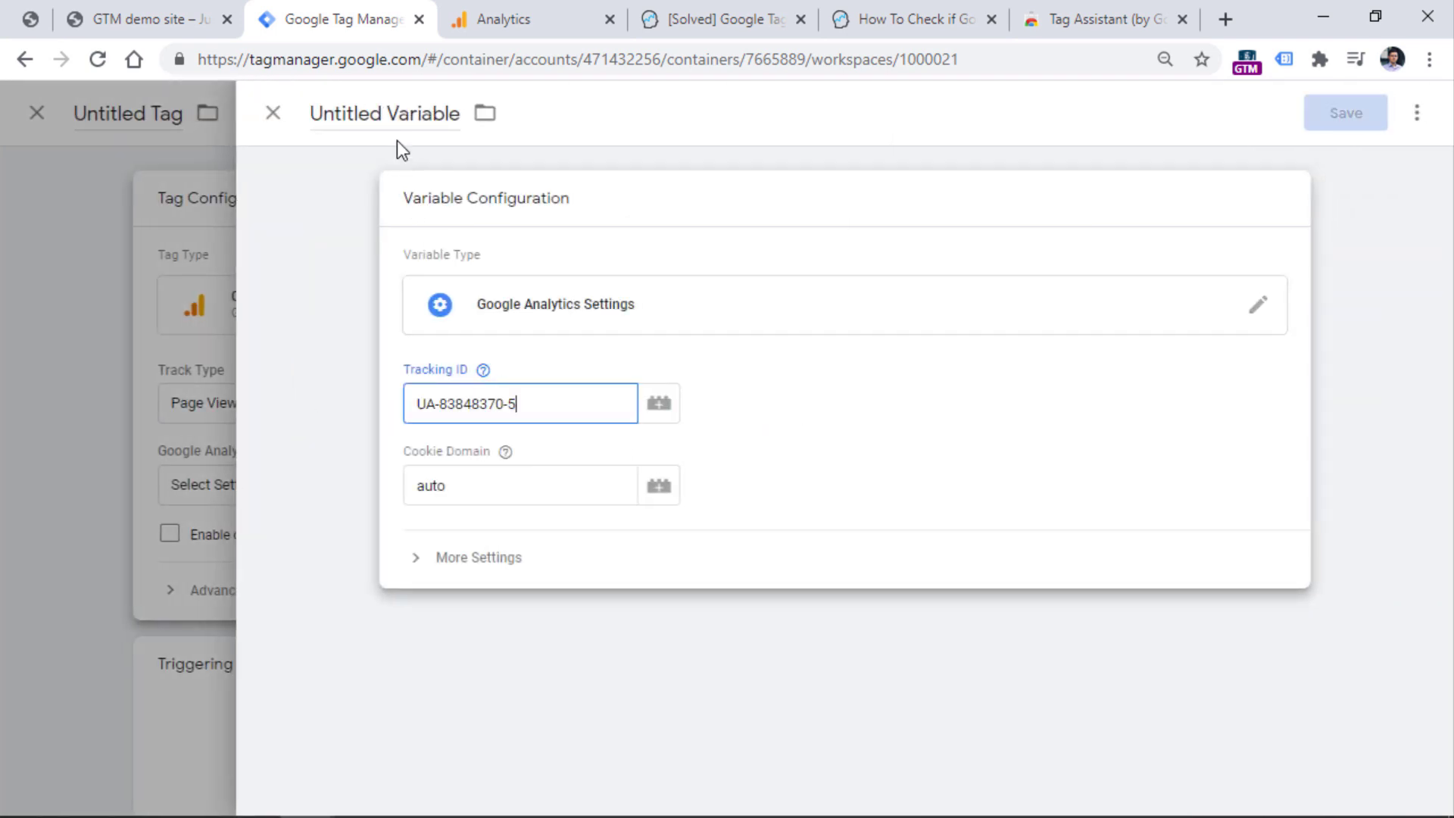
{"action": "left_click", "coordinate": [394, 114]}
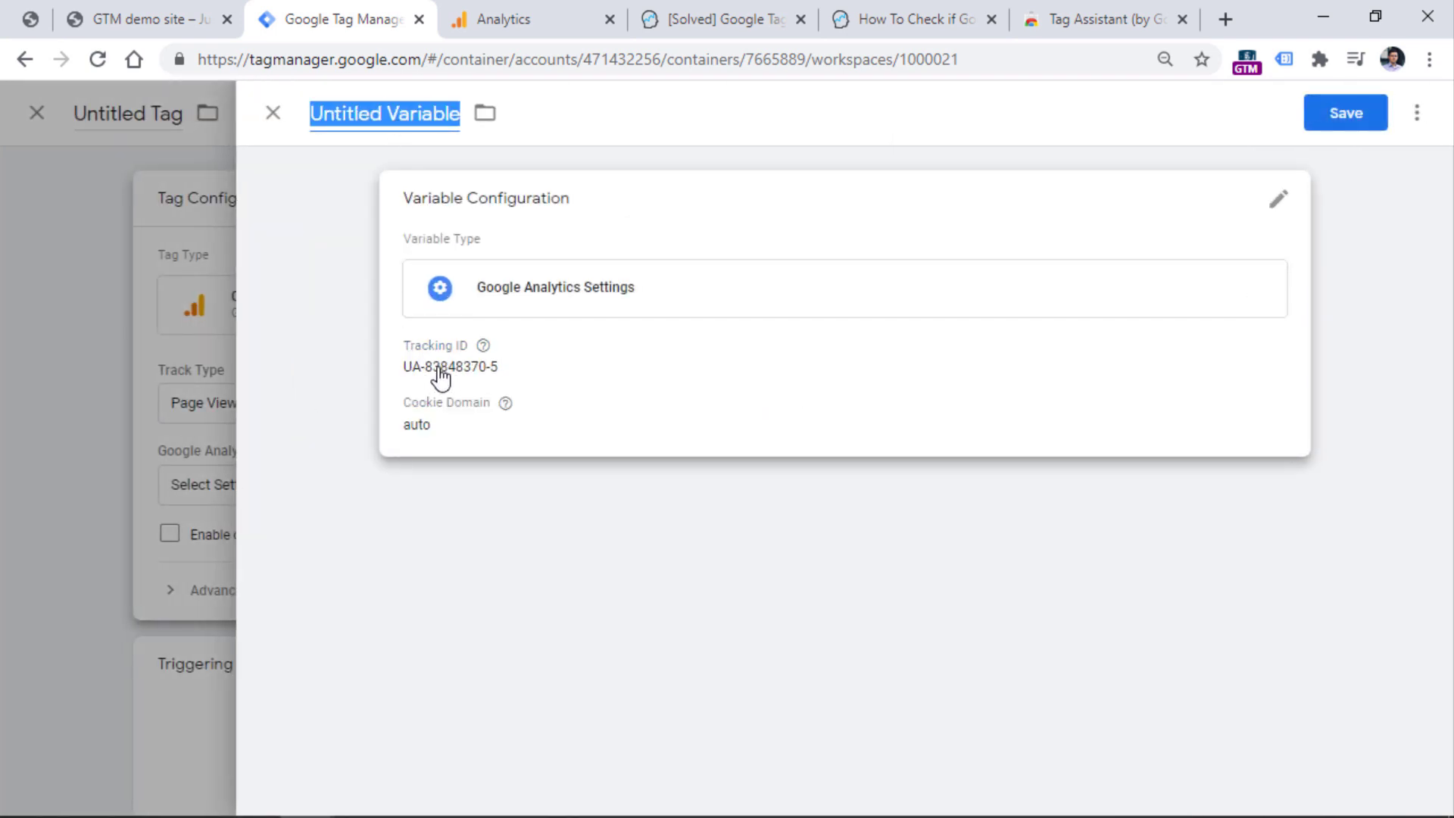
{"action": "type", "text": "GA Settings Variable"}
{"action": "left_click", "coordinate": [1333, 121]}
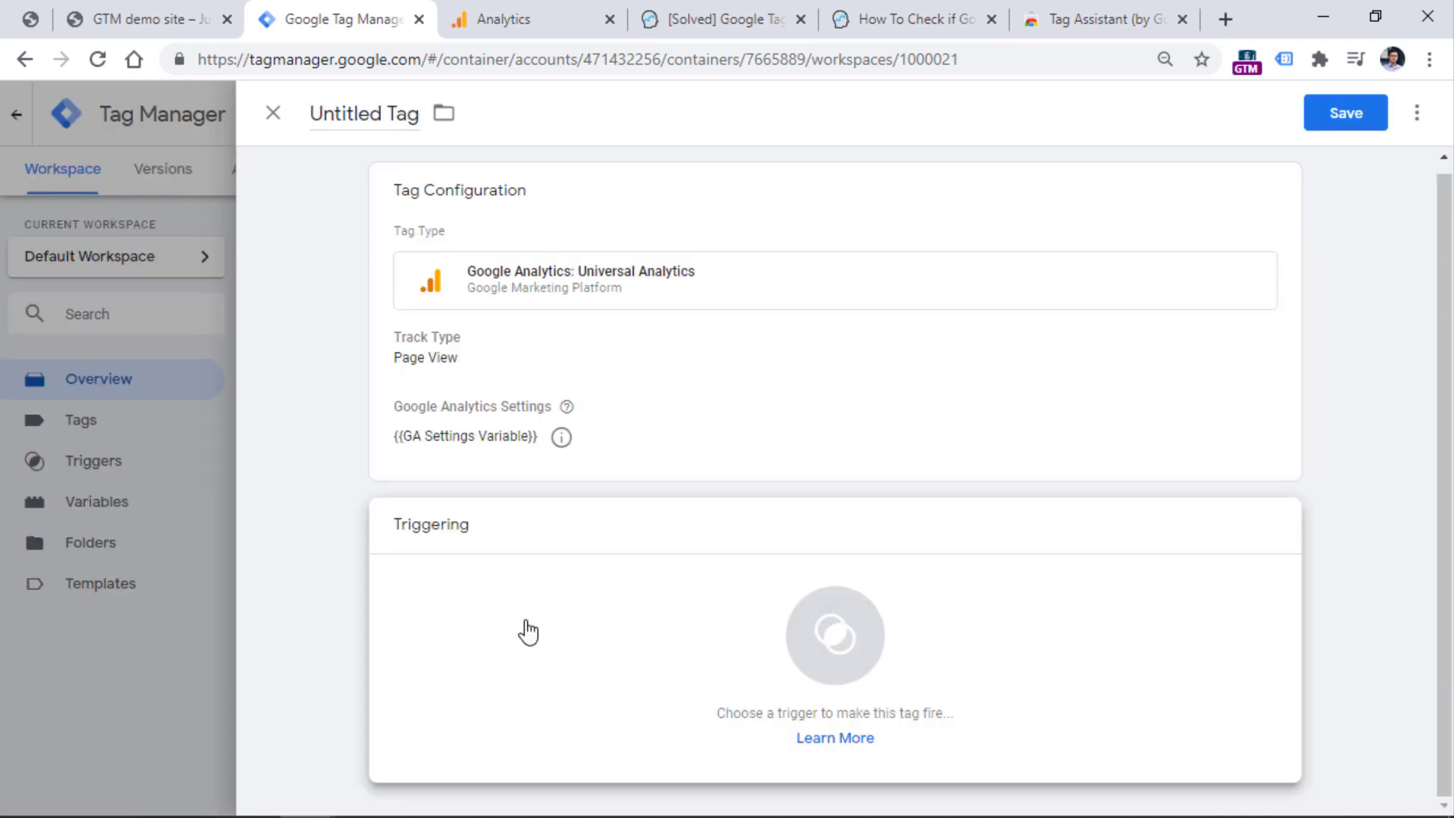
Step: Assign the All Pages trigger to the tag, name the tag GA Pageview and save it
{"action": "left_click", "coordinate": [528, 631]}
{"action": "left_click", "coordinate": [386, 202]}
{"action": "left_click", "coordinate": [383, 111]}
{"action": "type", "text": "GA Pa"}
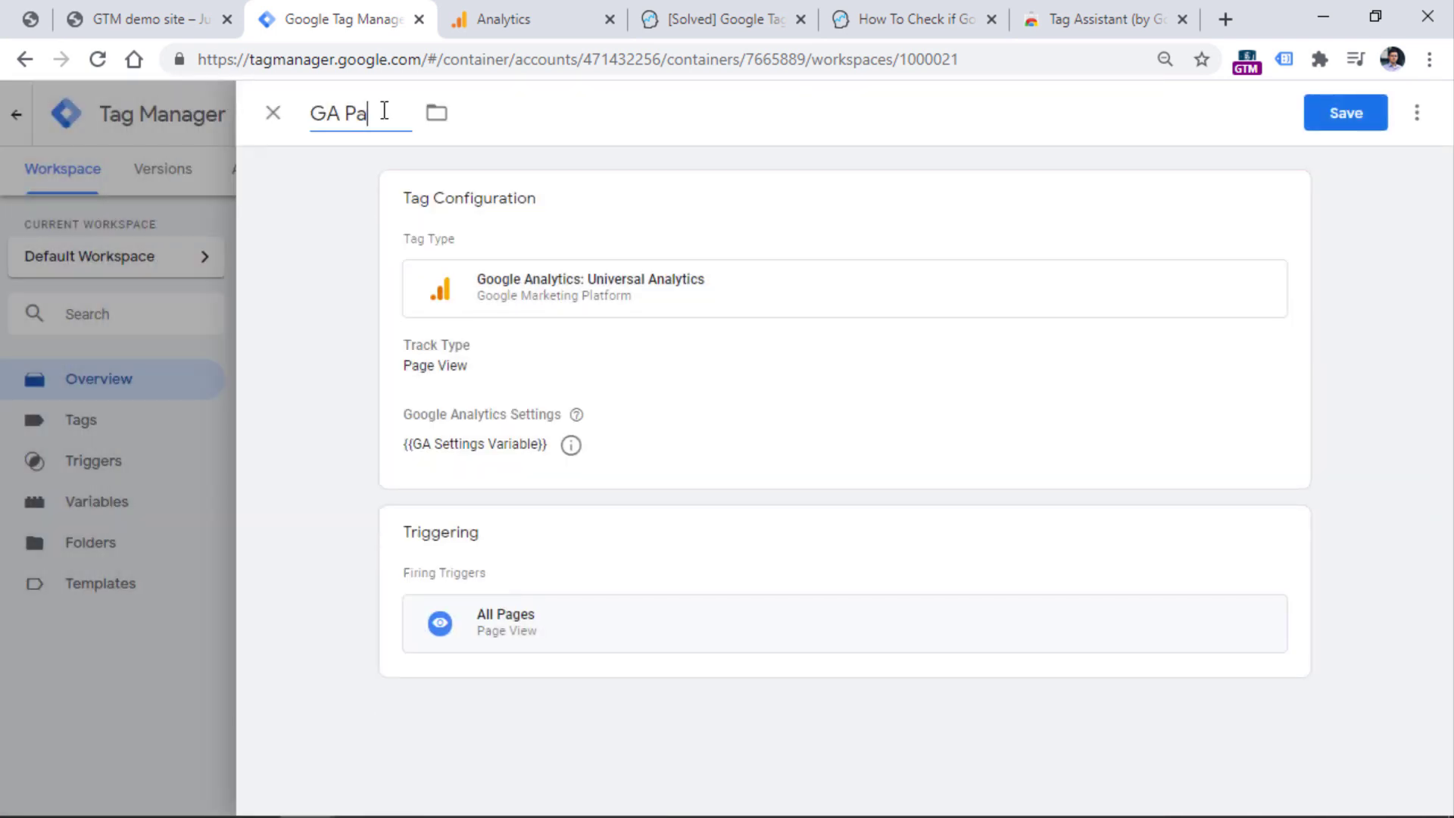
{"action": "type", "text": "geview"}
{"action": "left_click", "coordinate": [1360, 119]}
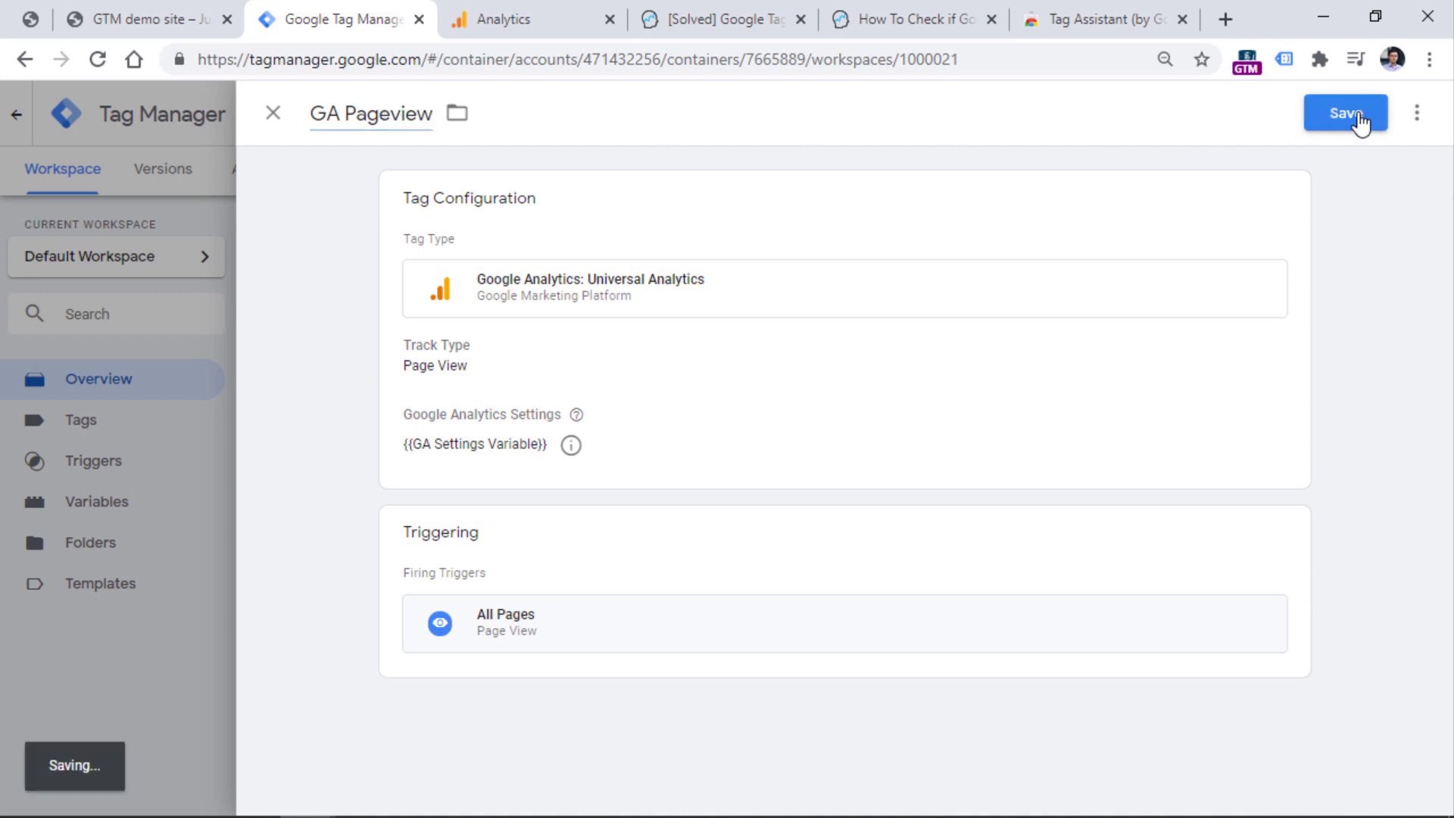
Step: Refresh the workspace preview, reload the GTM demo site and inspect the Message and Container Loaded events in the enlarged debug pane
{"action": "left_click", "coordinate": [290, 345]}
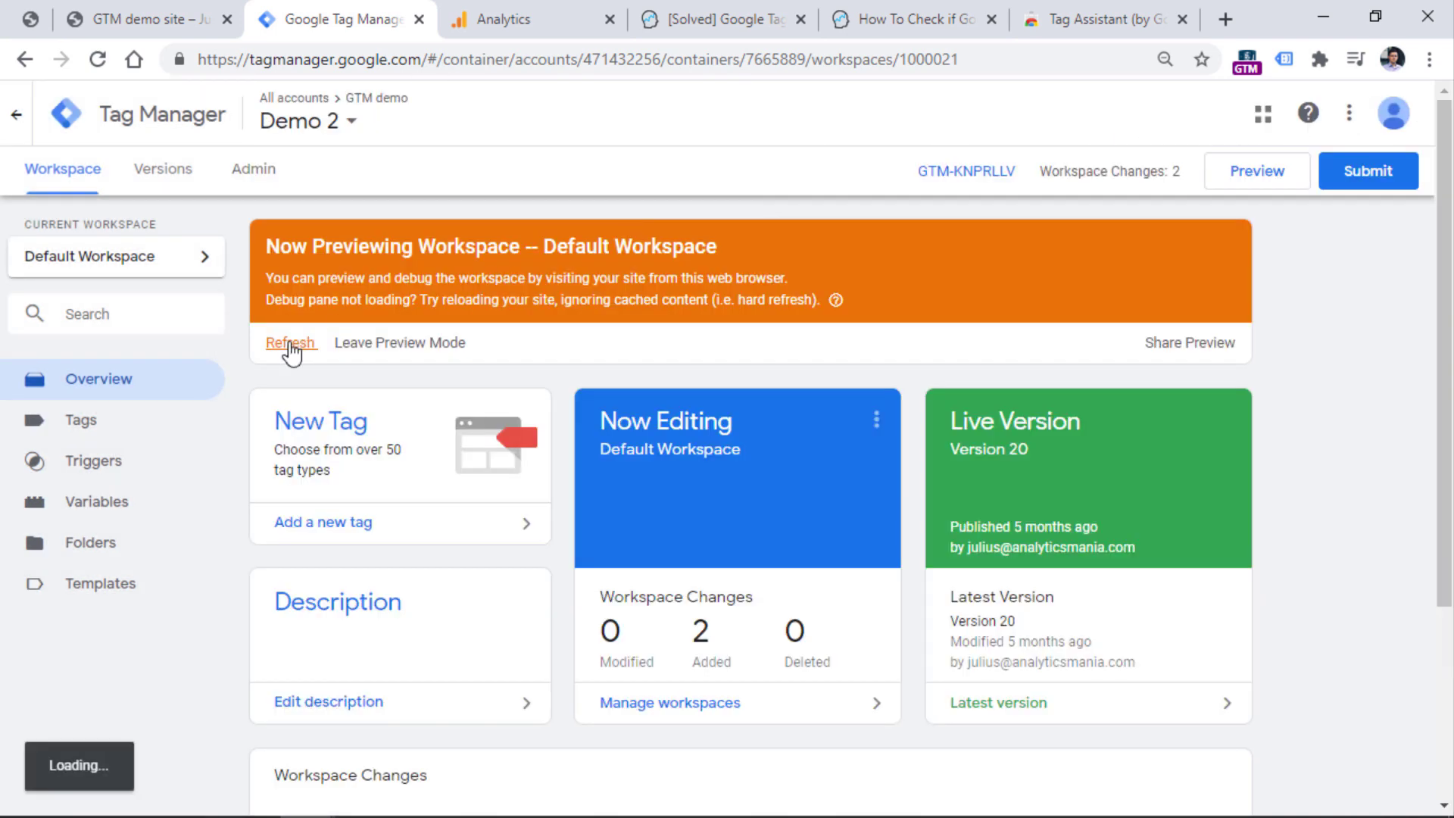
{"action": "left_click", "coordinate": [106, 19]}
{"action": "left_click", "coordinate": [103, 59]}
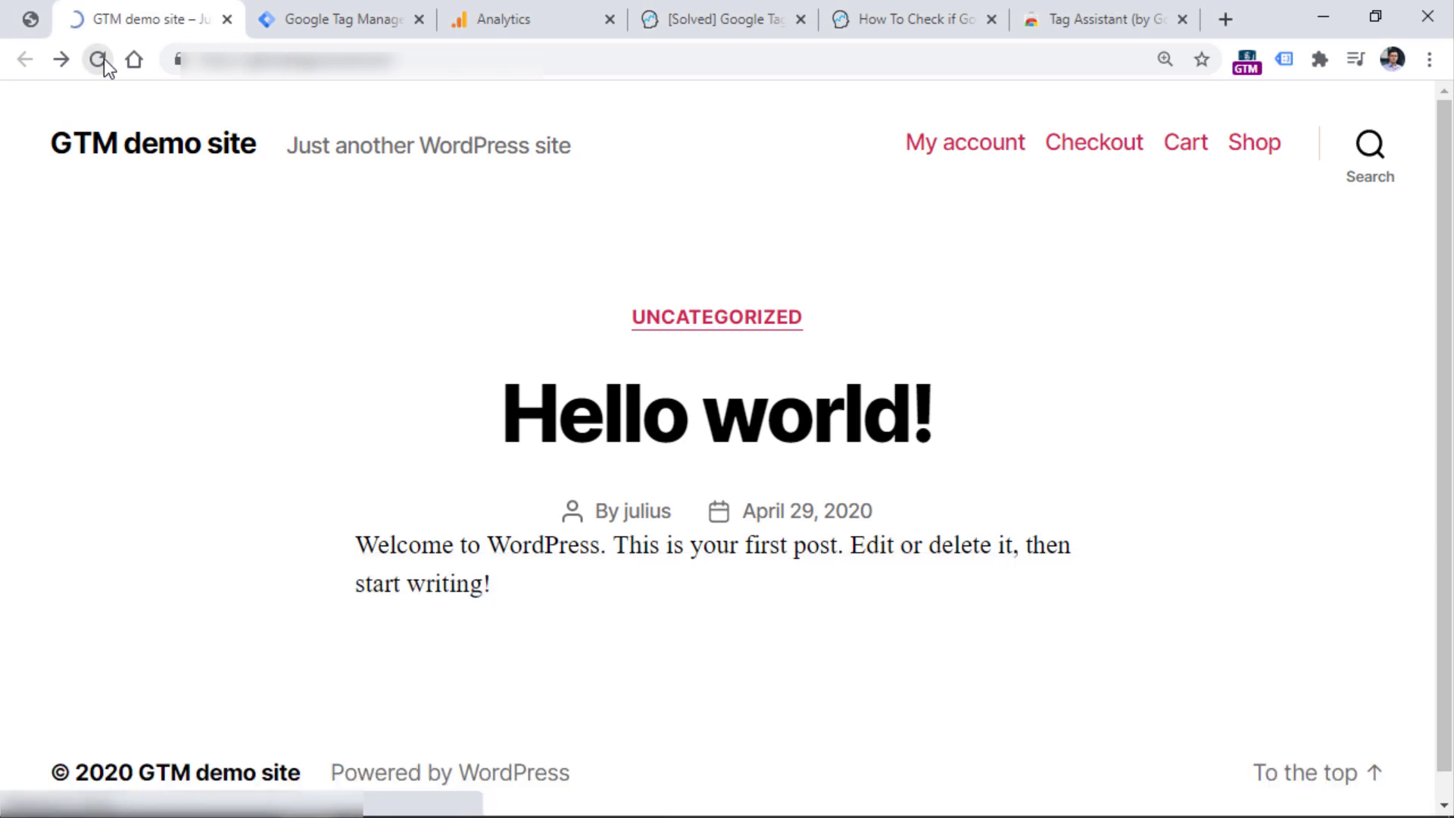
{"action": "left_click_drag", "start_coordinate": [205, 558], "coordinate": [185, 352]}
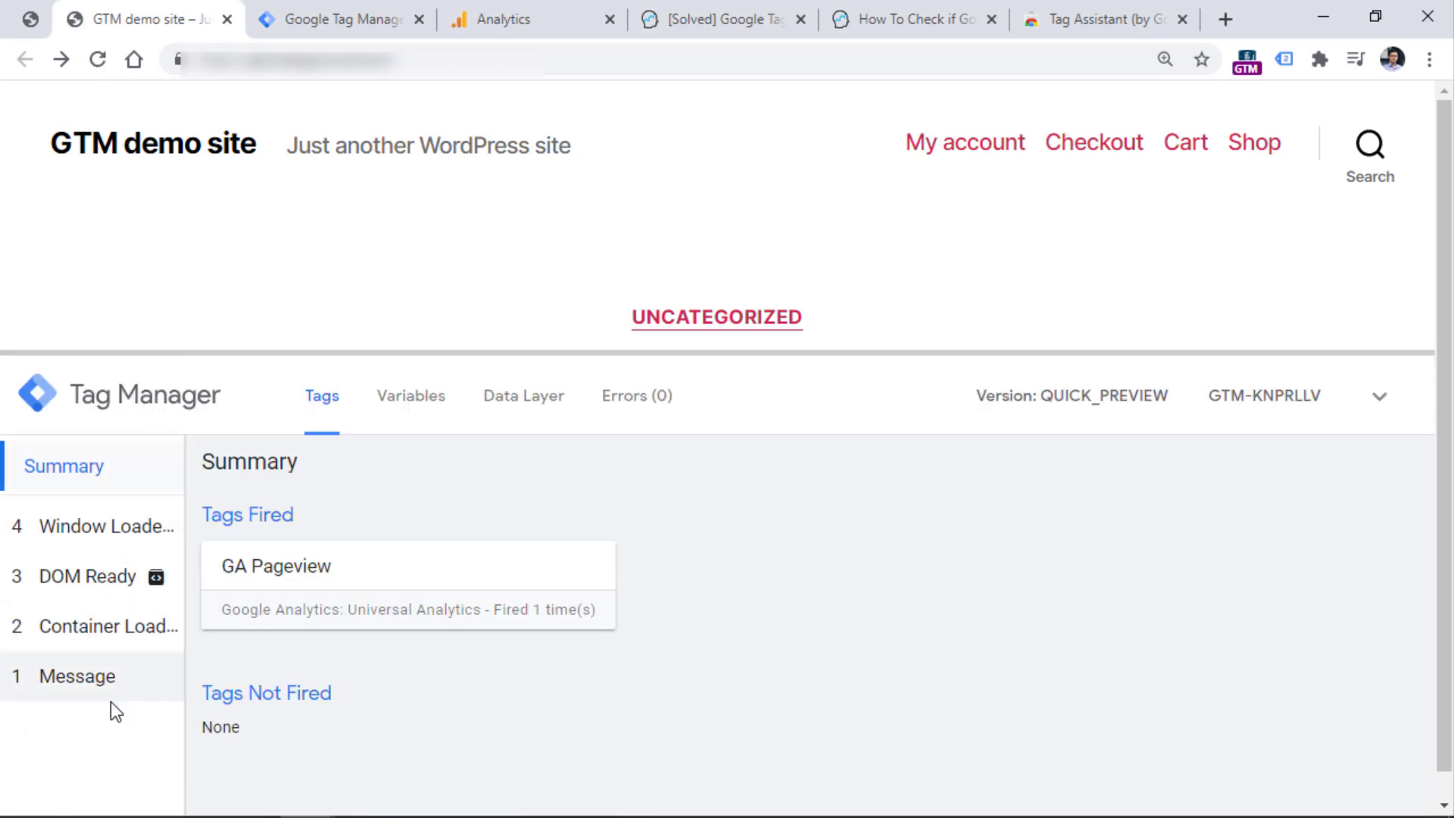
{"action": "left_click", "coordinate": [107, 676]}
{"action": "left_click", "coordinate": [125, 632]}
Step: Open the Realtime Overview report in Google Analytics to check for incoming pageviews
{"action": "left_click", "coordinate": [545, 21]}
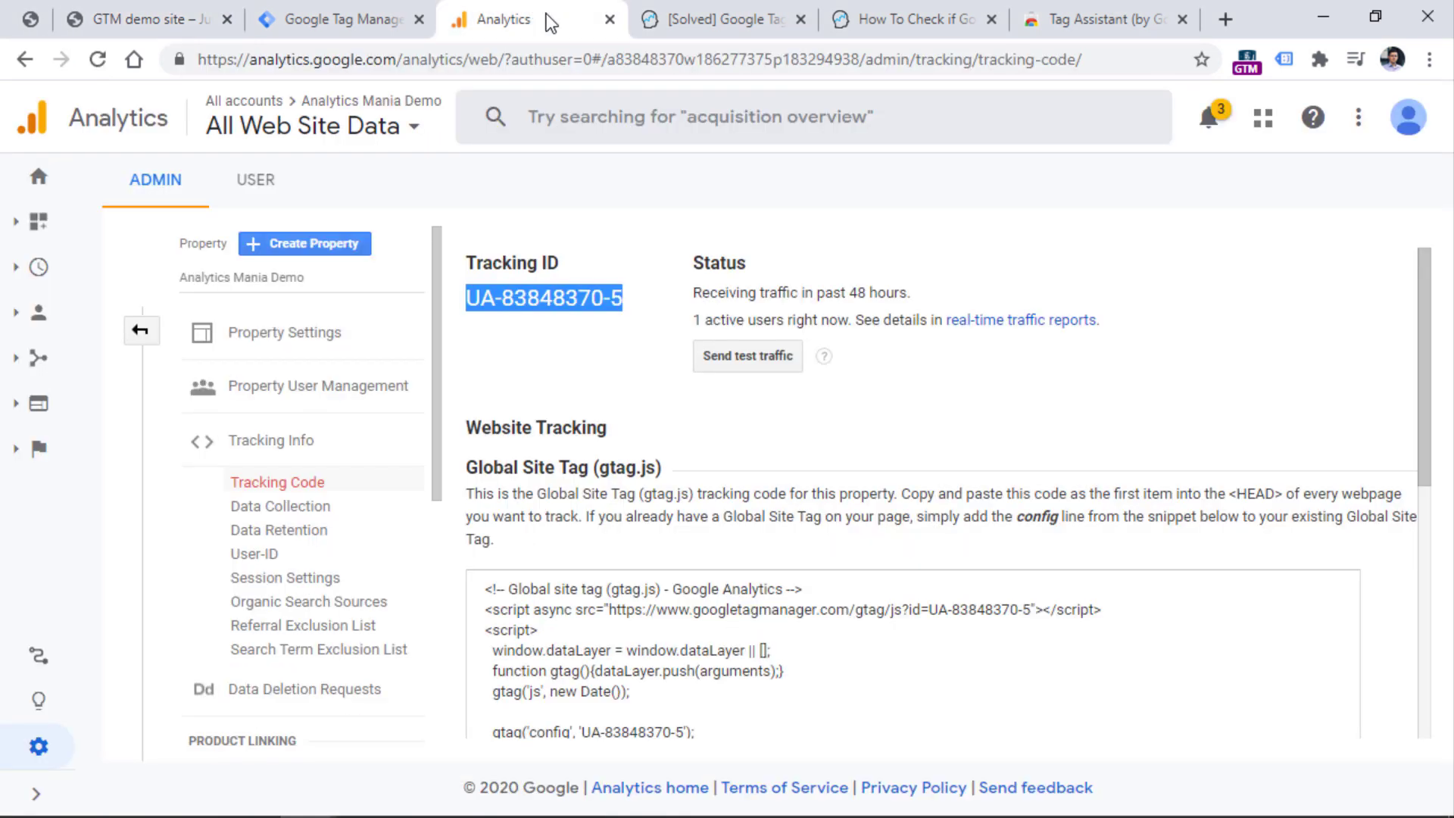
{"action": "left_click", "coordinate": [37, 266]}
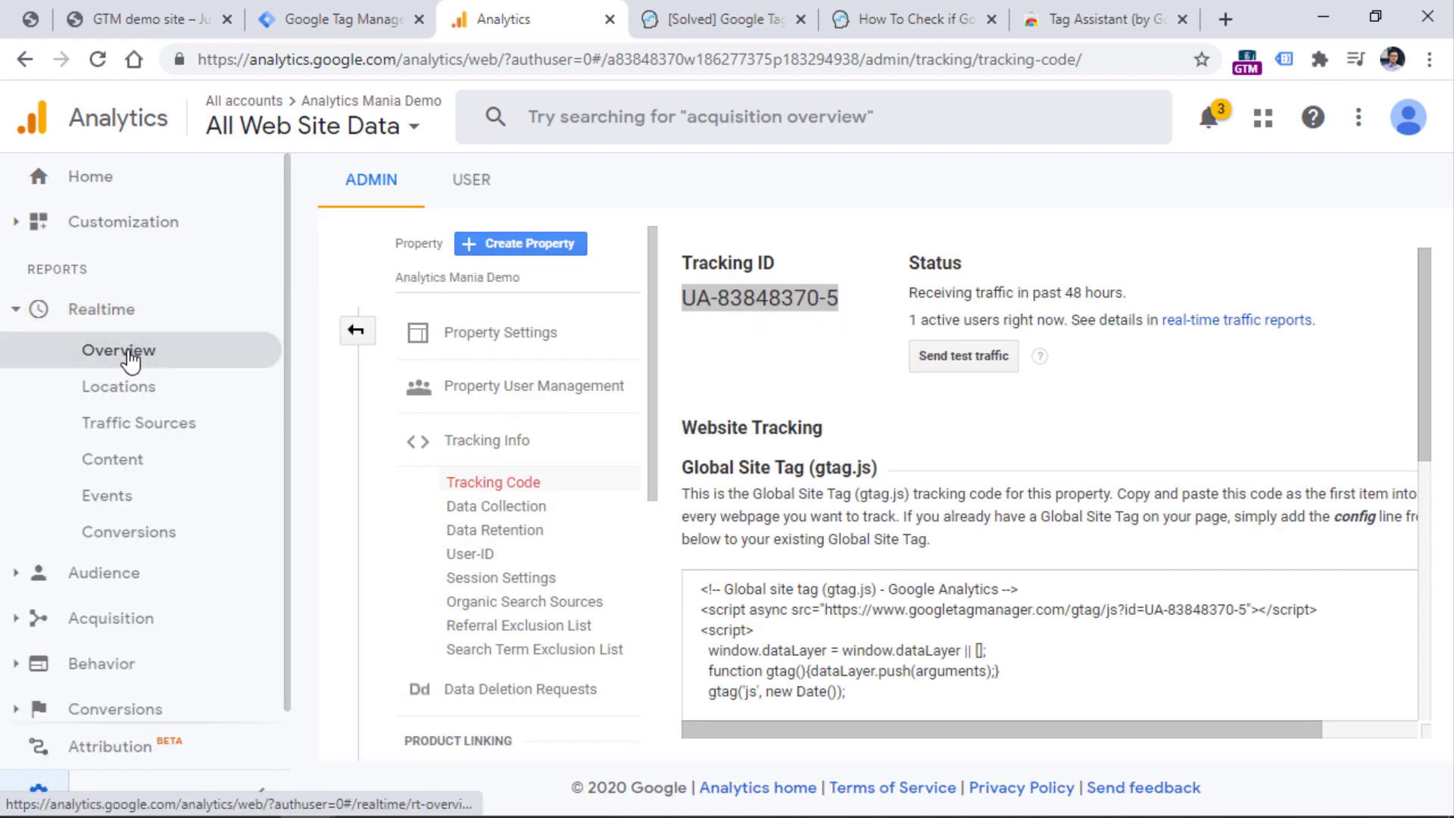
{"action": "left_click", "coordinate": [128, 355]}
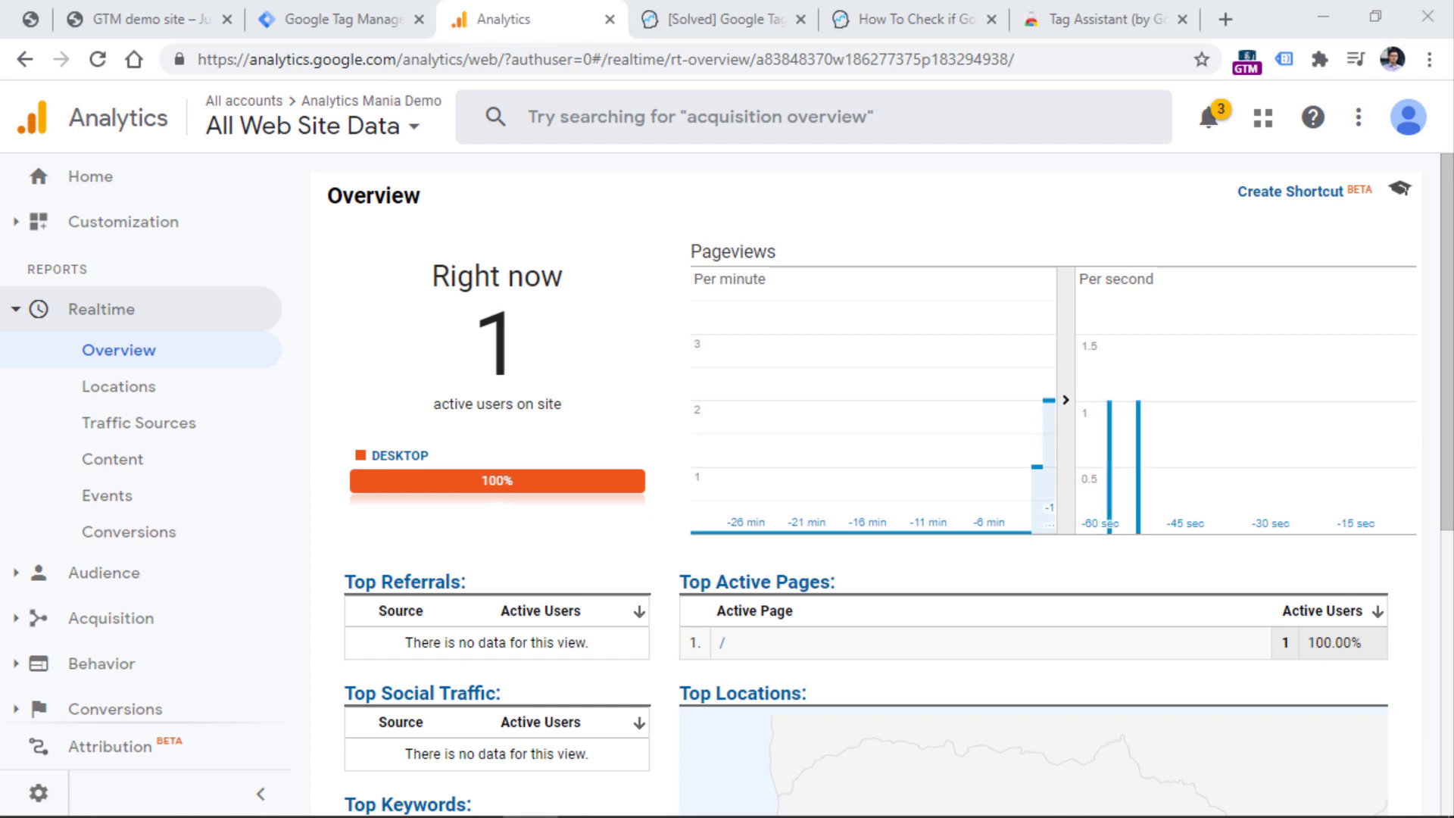
Step: Review the introduction of the Analytics Mania article on fixing Google Tag Manager preview mode
{"action": "left_click", "coordinate": [788, 14]}
{"action": "scroll", "coordinate": [689, 347], "scroll_direction": "up", "scroll_amount": 10}
{"action": "scroll", "coordinate": [690, 347], "scroll_direction": "down", "scroll_amount": 5}
{"action": "scroll", "coordinate": [689, 347], "scroll_direction": "down", "scroll_amount": 1}
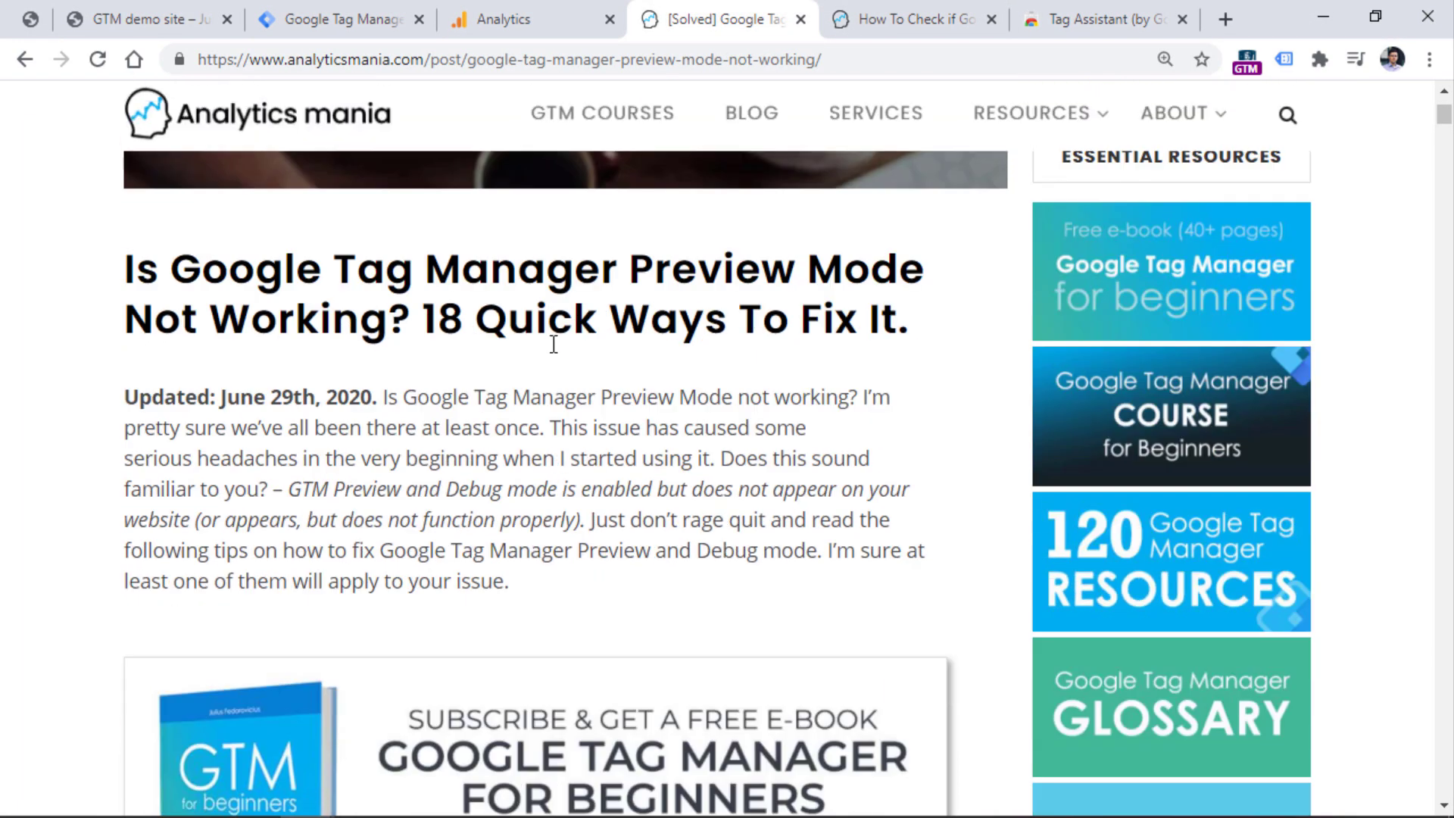